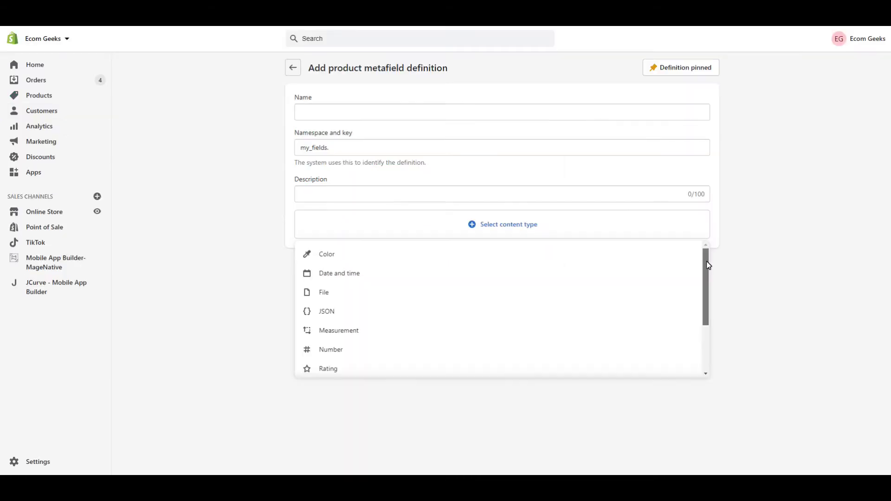
- Complete the Brand metafield as 'Best Pets Co', then expand the storefront's Materials tab
drag(705, 258, 704, 299)
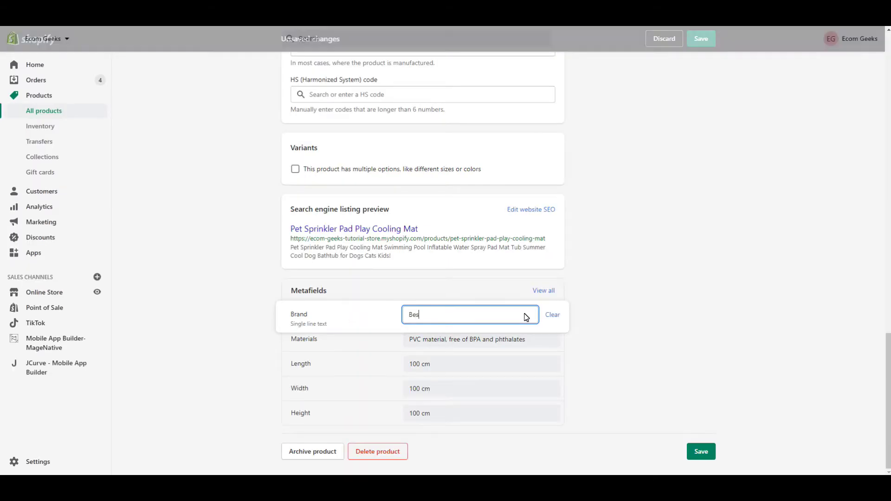
text(st Pets Co)
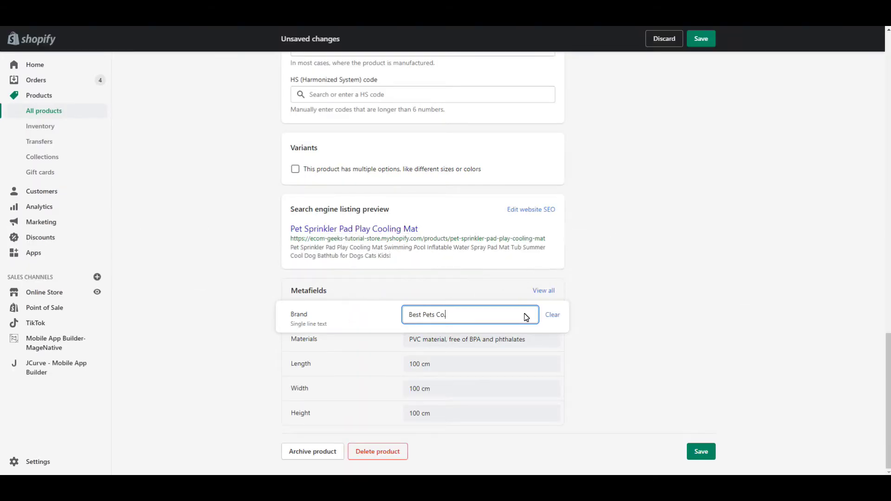
click(630, 343)
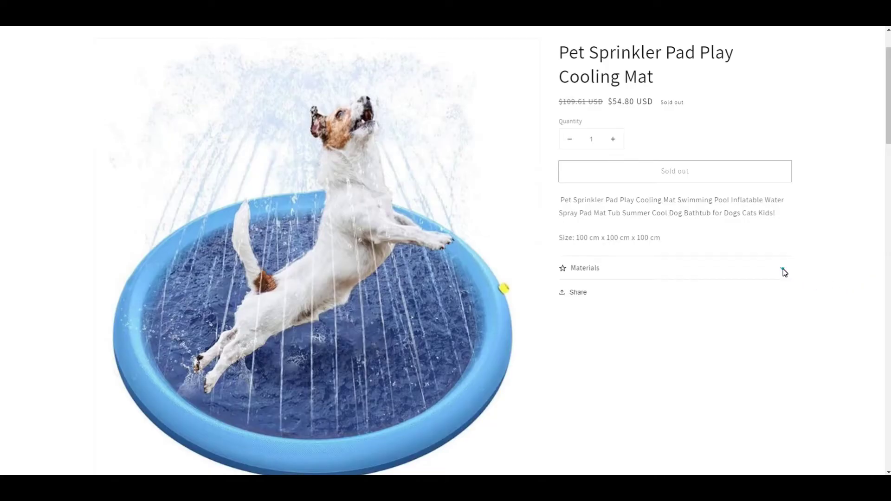
click(783, 270)
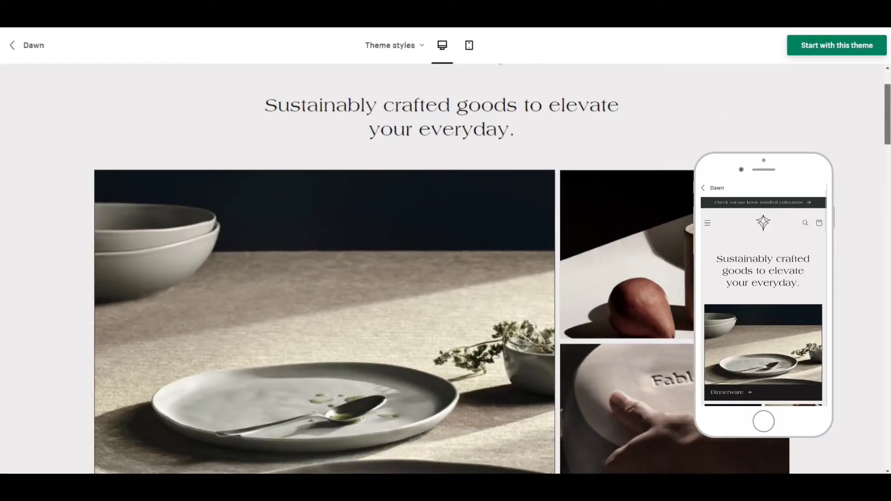
scroll(445, 269, down, 3)
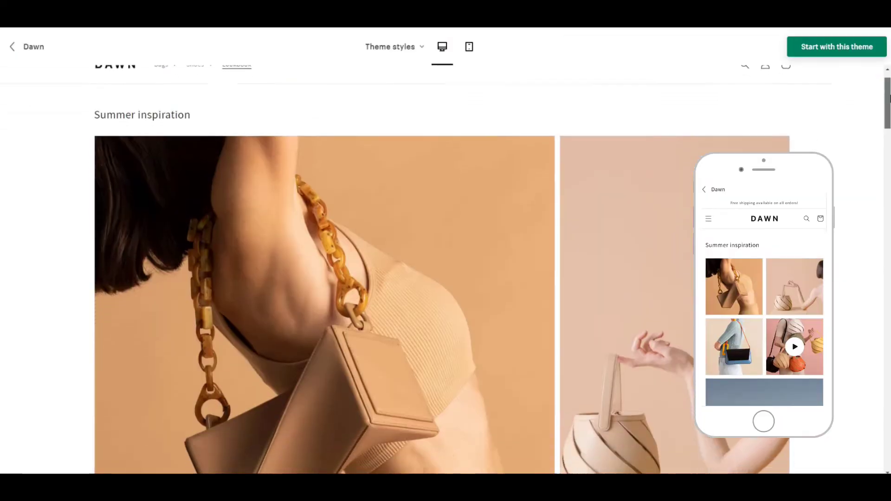
- Scroll through the Dawn preview, Old Navy and Superstore product pages' collapsible detail sections
drag(888, 97, 885, 166)
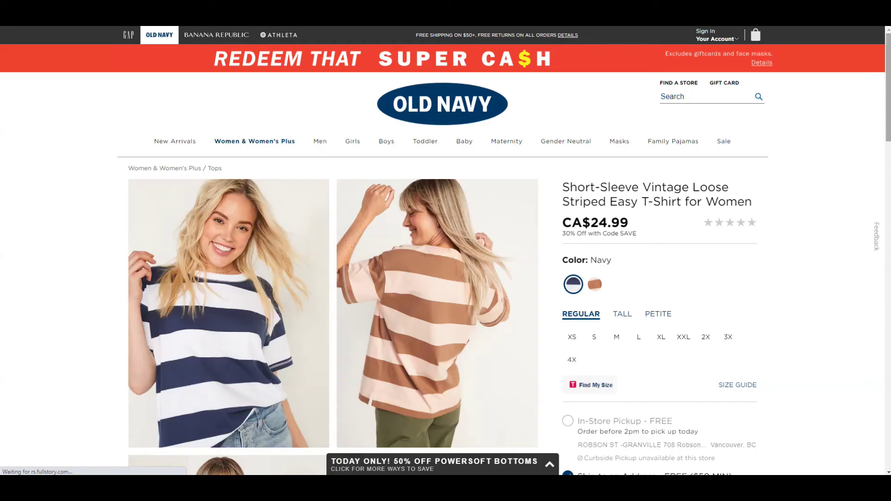
scroll(445, 251, down, 5)
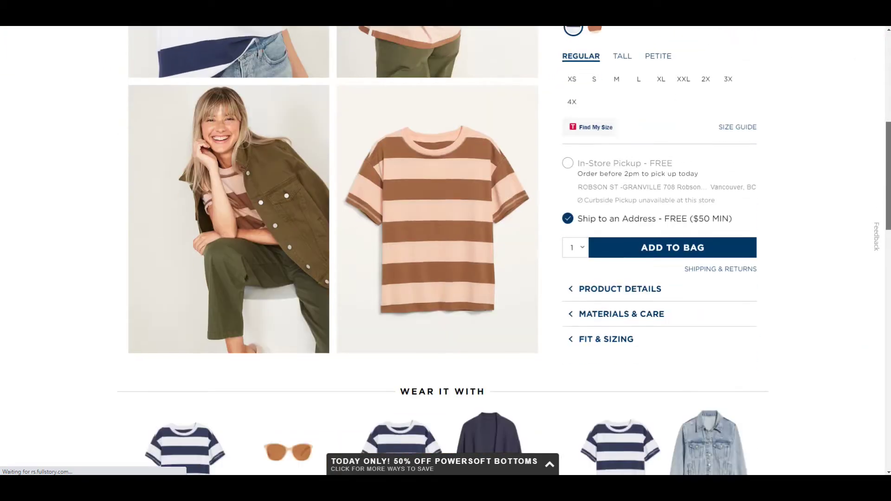
scroll(771, 199, down, 2)
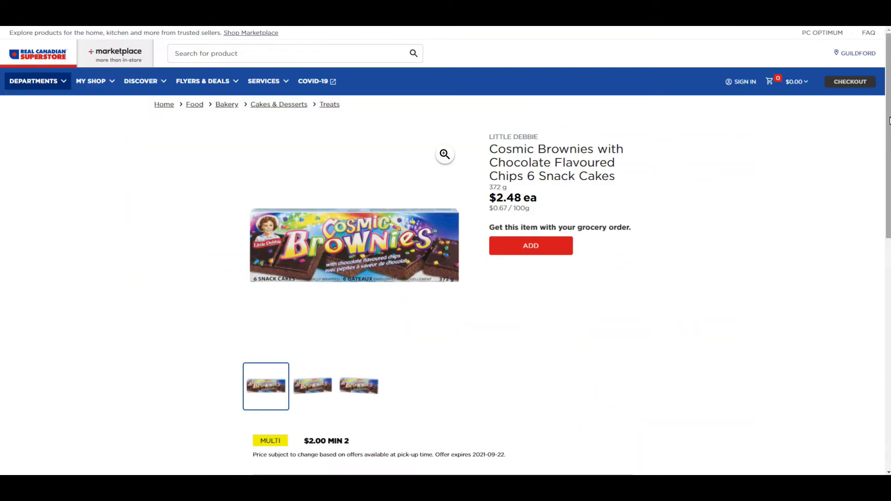
scroll(889, 120, down, 5)
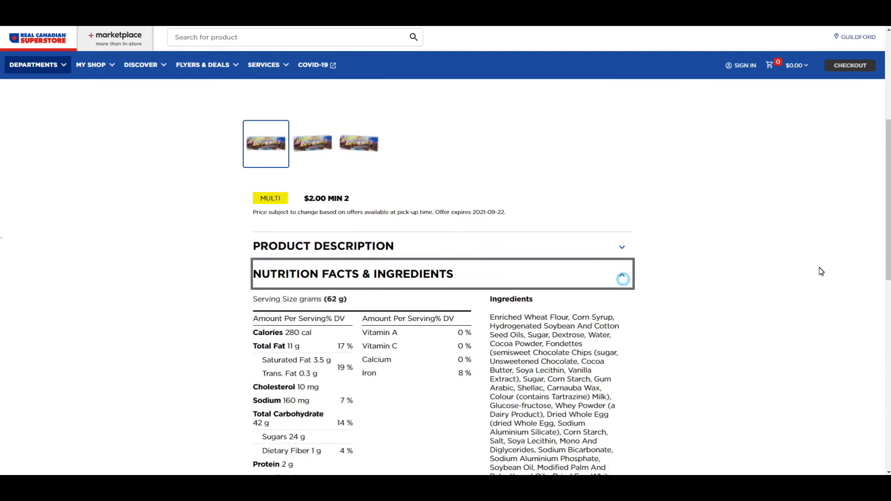
scroll(821, 271, down, 2)
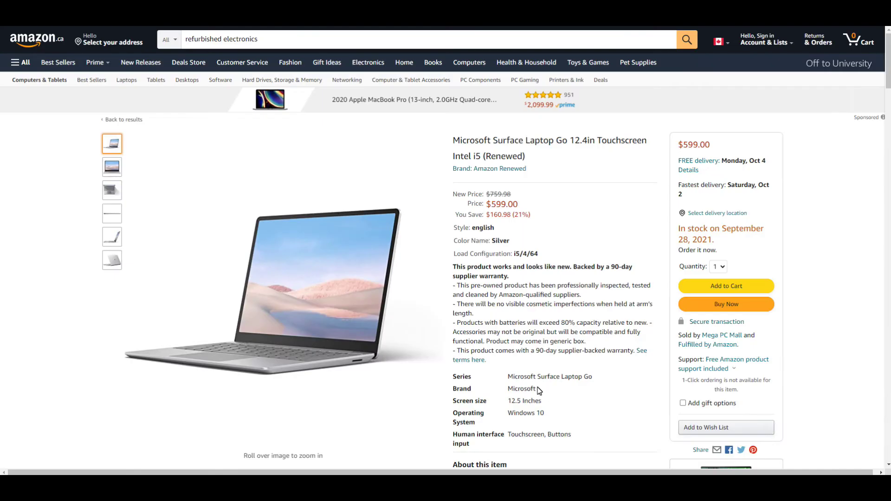
- Review Amazon's specifications, highlighting the brand Microsoft, then return to the Shopify admin Home
drag(538, 390, 496, 396)
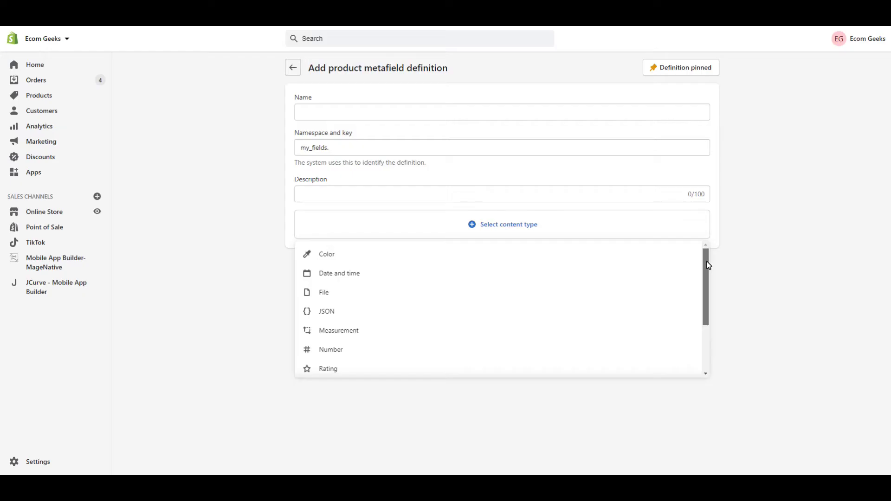
drag(706, 261, 702, 279)
click(353, 302)
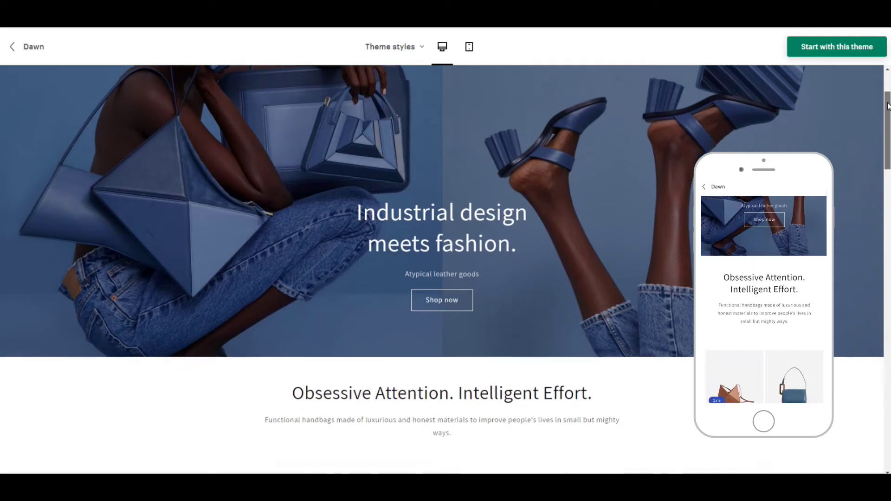
drag(889, 107, 889, 159)
scroll(851, 159, down, 3)
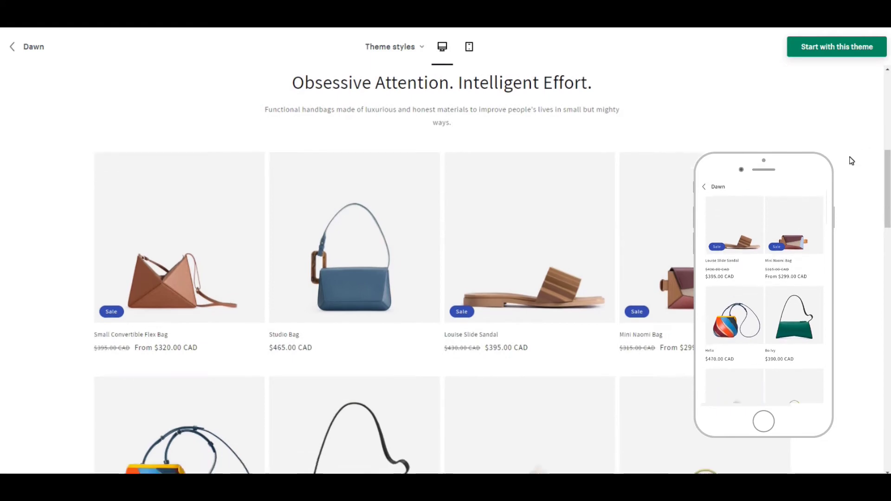
scroll(850, 160, down, 1)
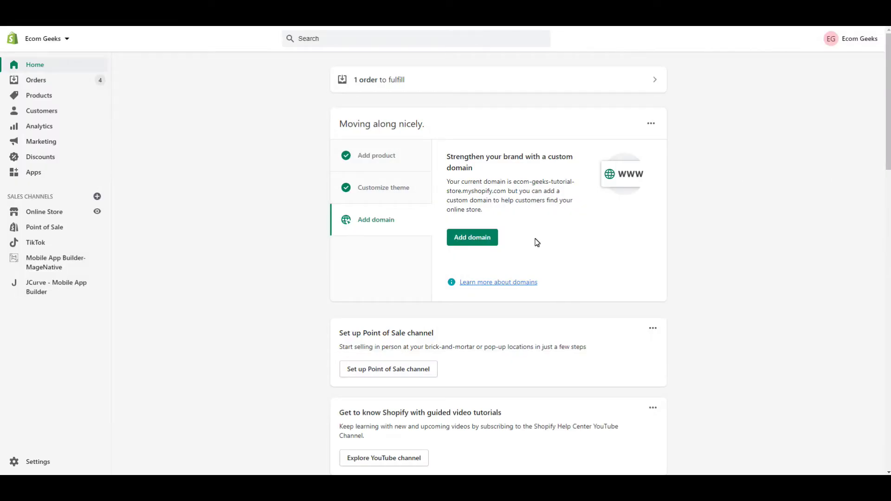
- Go through Settings and Metafields to the empty Products metafield definitions page
click(41, 469)
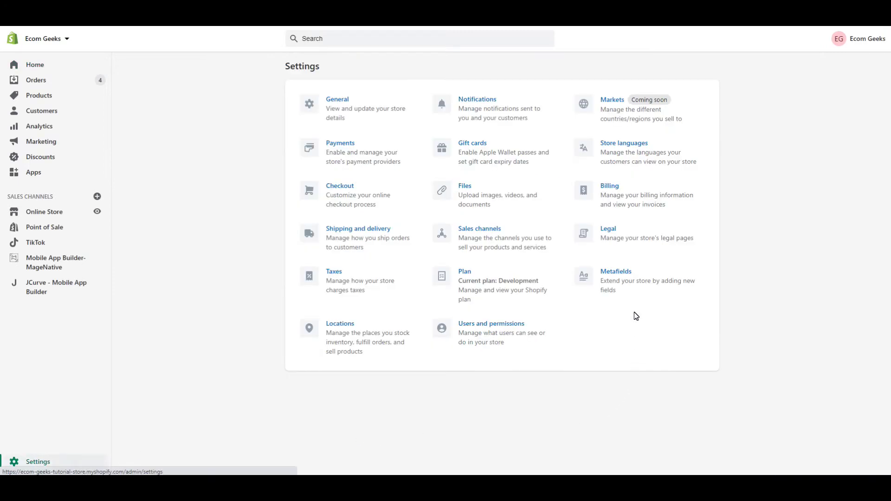
click(620, 278)
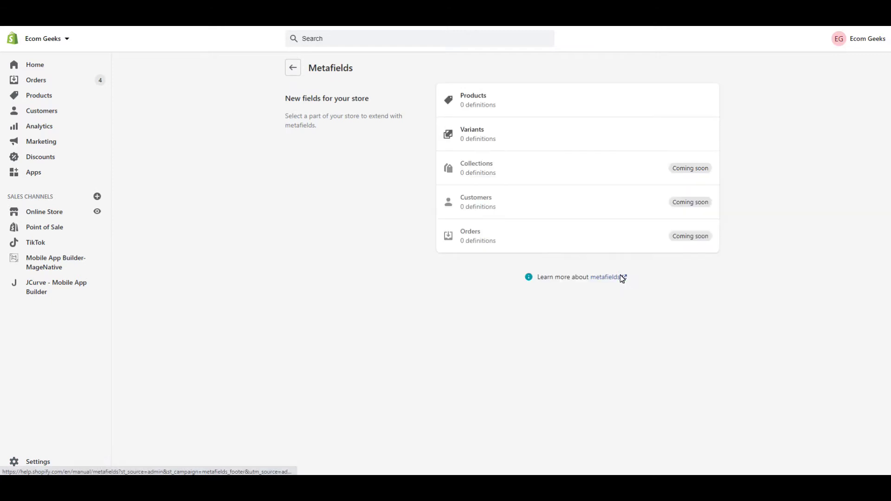
click(482, 104)
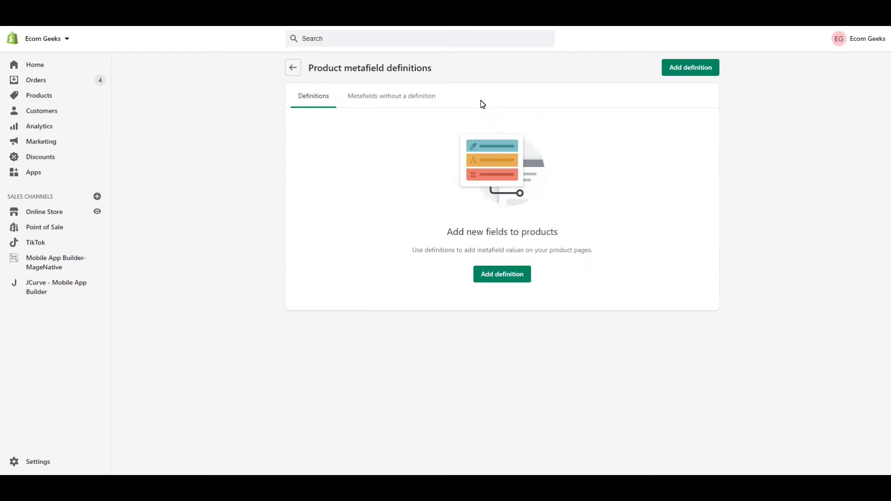
- Add and save a Height product metafield definition of type Measurement > Dimension
click(679, 77)
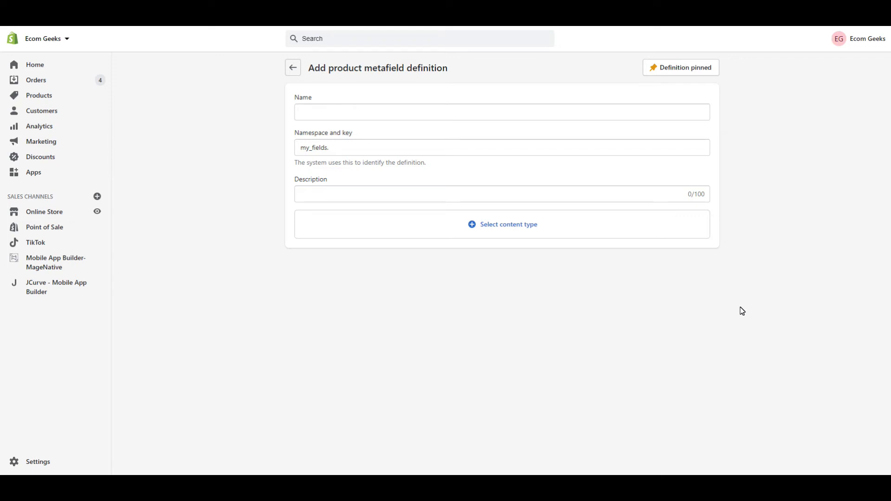
click(478, 231)
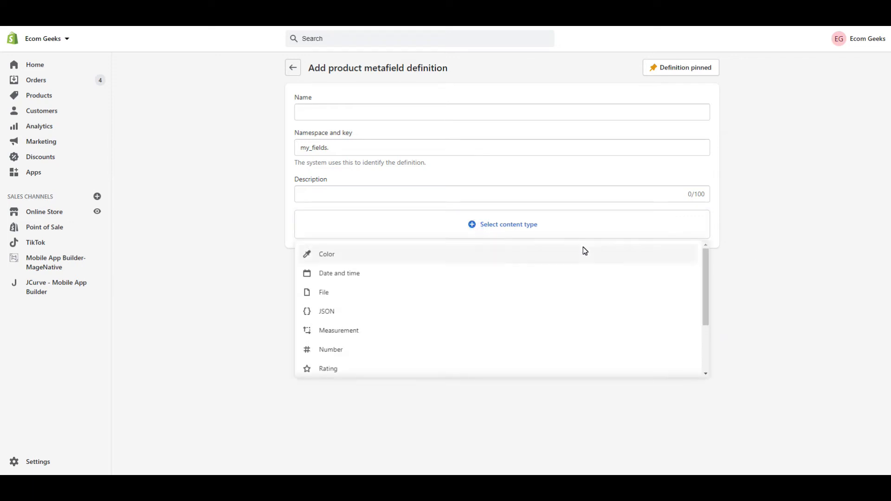
click(706, 262)
drag(706, 261, 704, 311)
scroll(487, 297, up, 2)
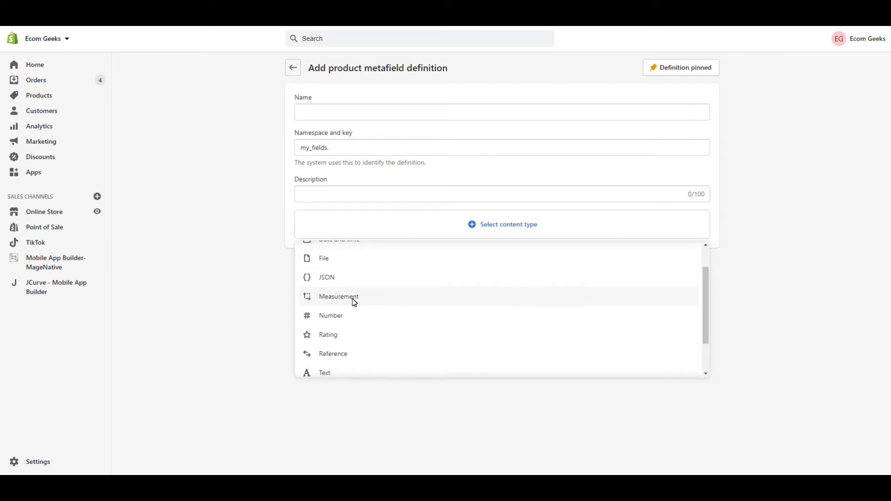
click(353, 301)
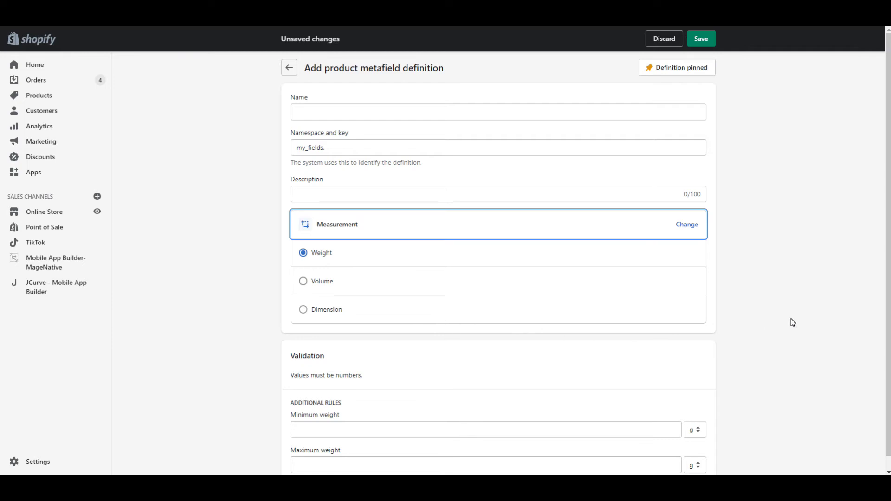
click(303, 309)
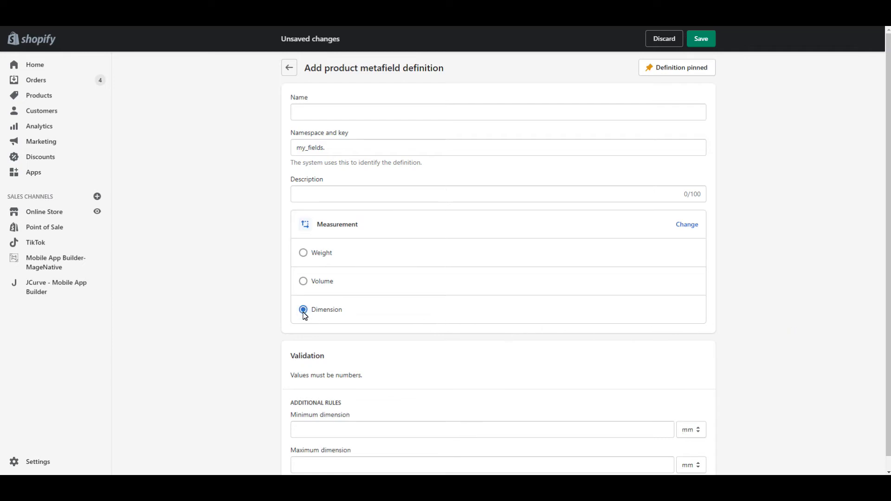
click(399, 114)
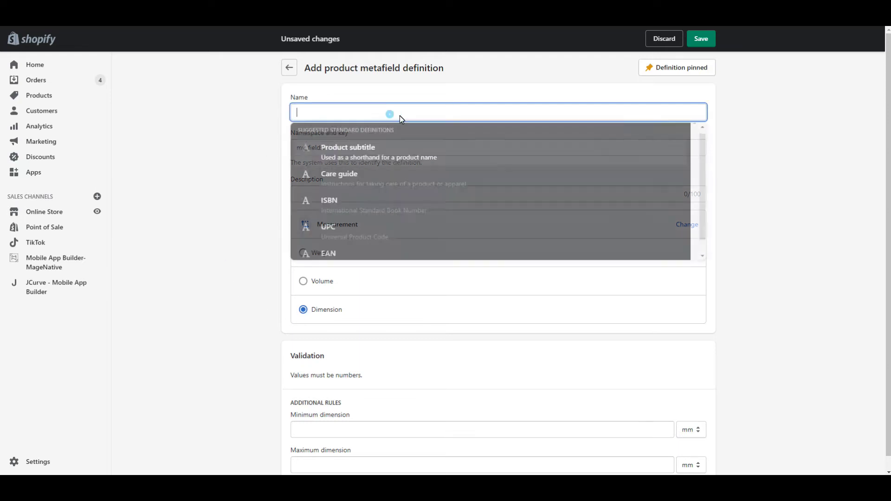
text(Height)
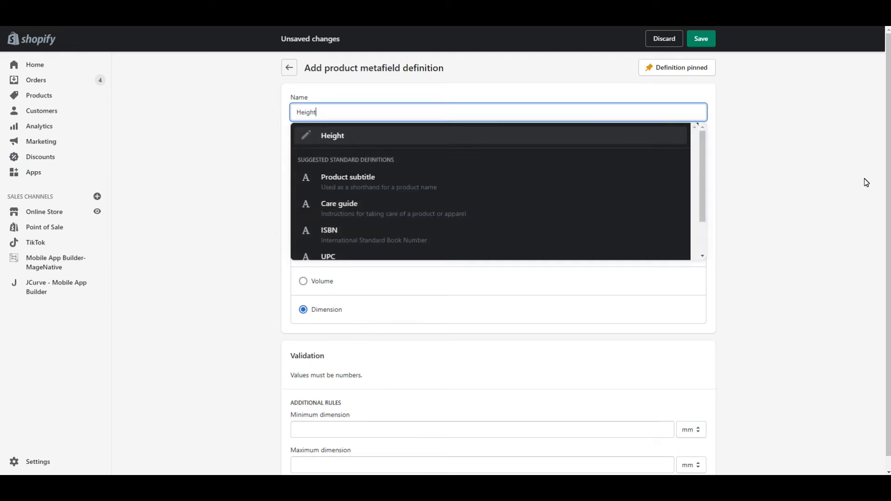
click(843, 147)
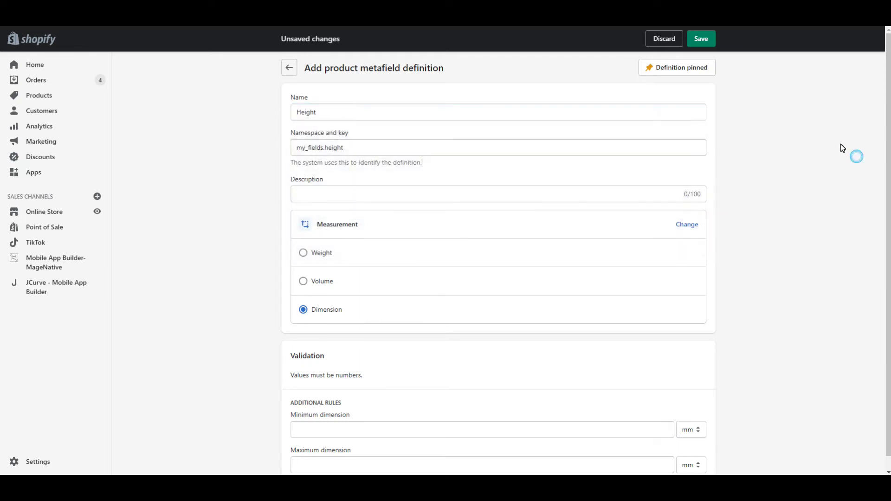
click(703, 38)
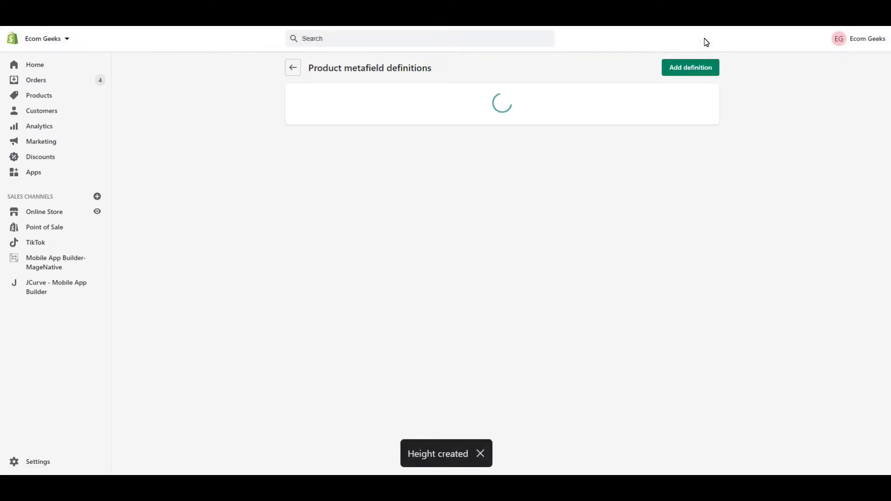
- Add and save a Width product metafield definition of type Measurement > Dimension
click(683, 70)
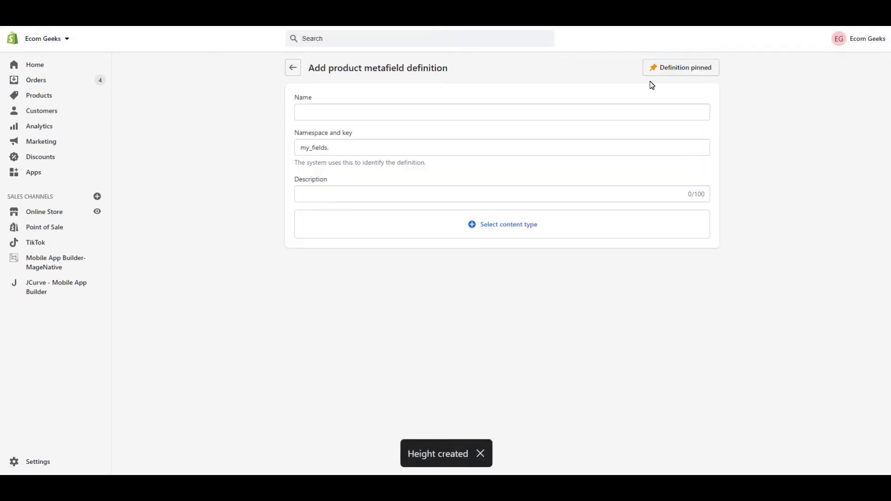
click(520, 226)
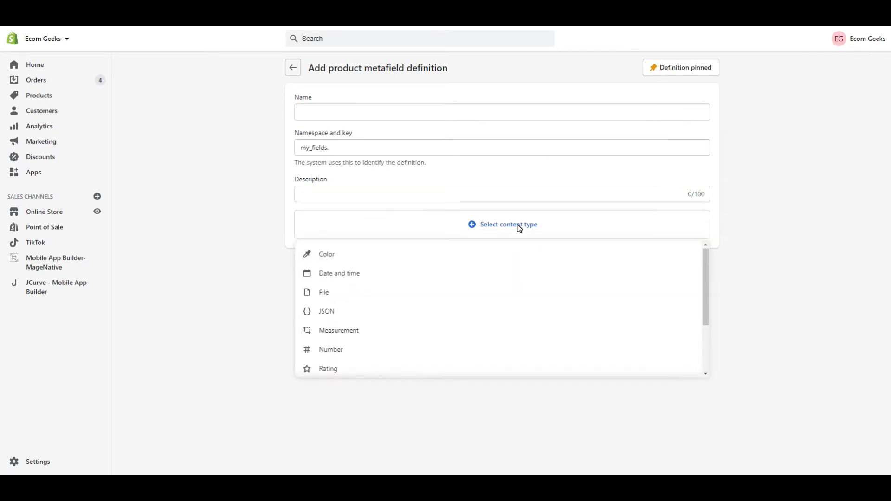
click(348, 330)
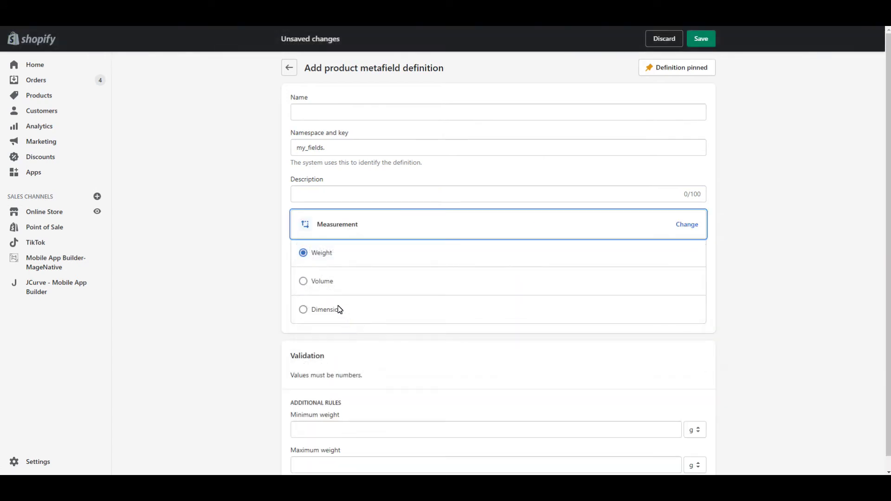
click(336, 310)
click(452, 116)
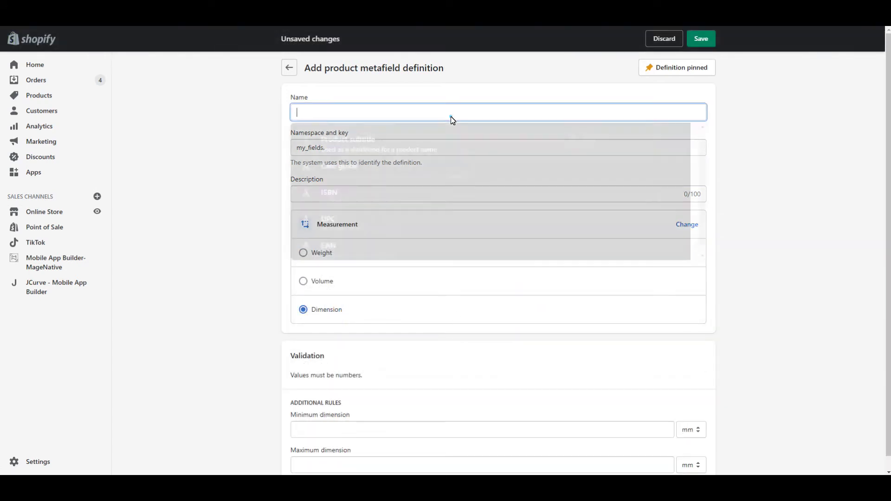
text(Width)
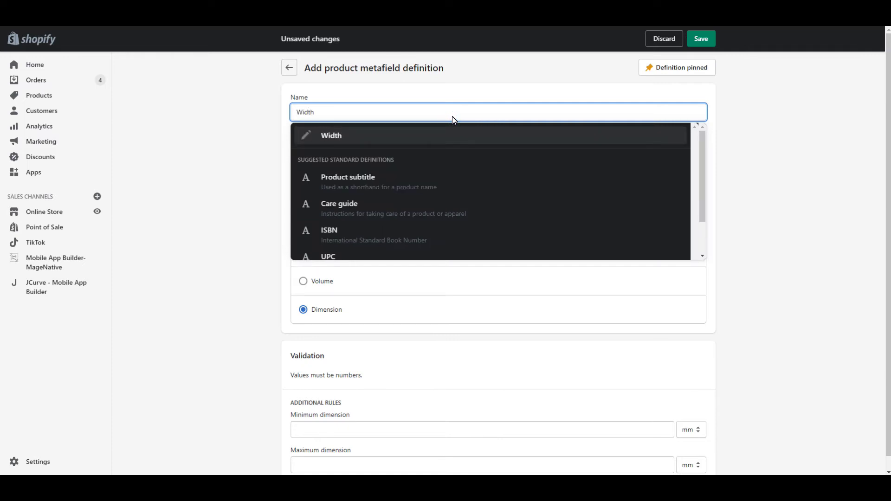
click(791, 128)
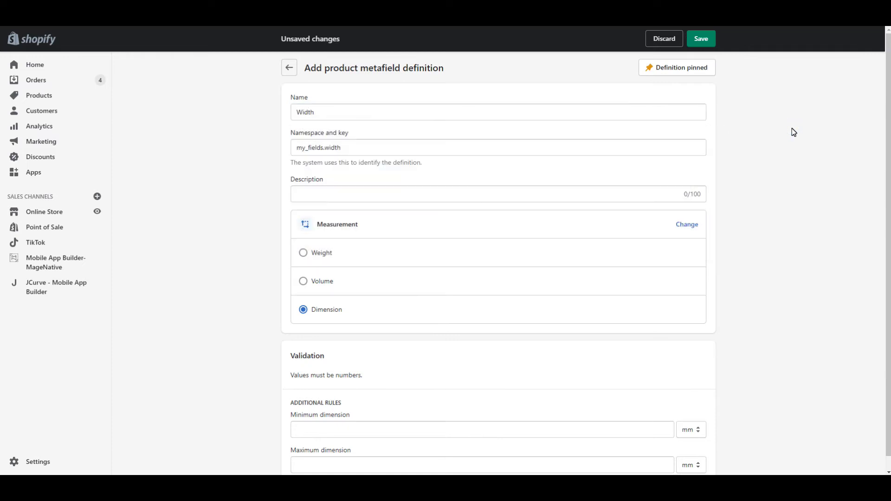
click(701, 40)
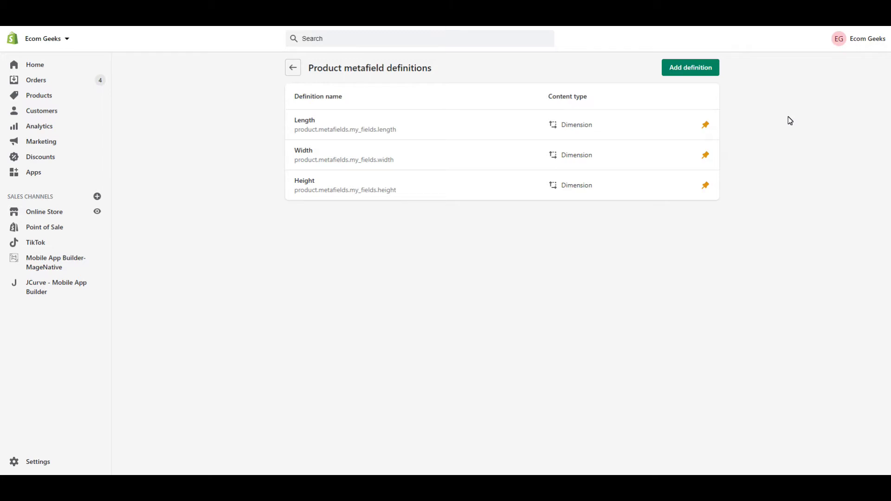
click(45, 94)
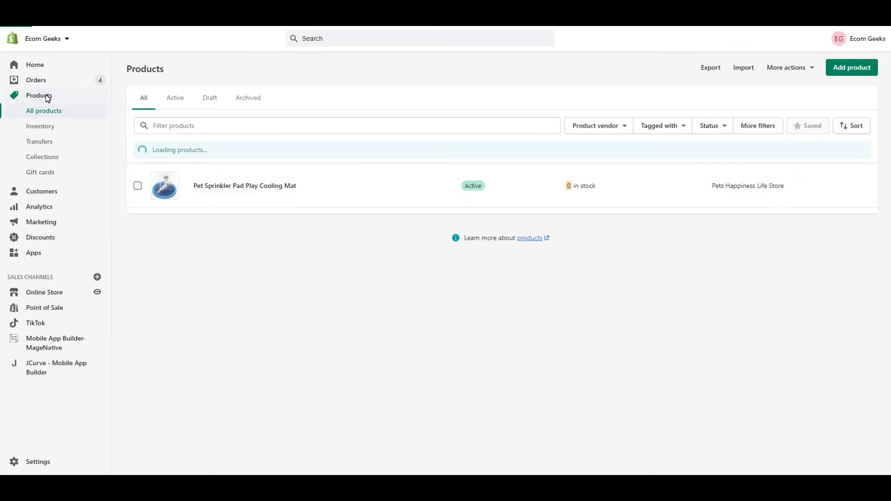
- Open the Pet Sprinkler Pad Play Cooling Mat and set its Length metafield to 100 cm
click(269, 186)
scroll(736, 110, down, 2)
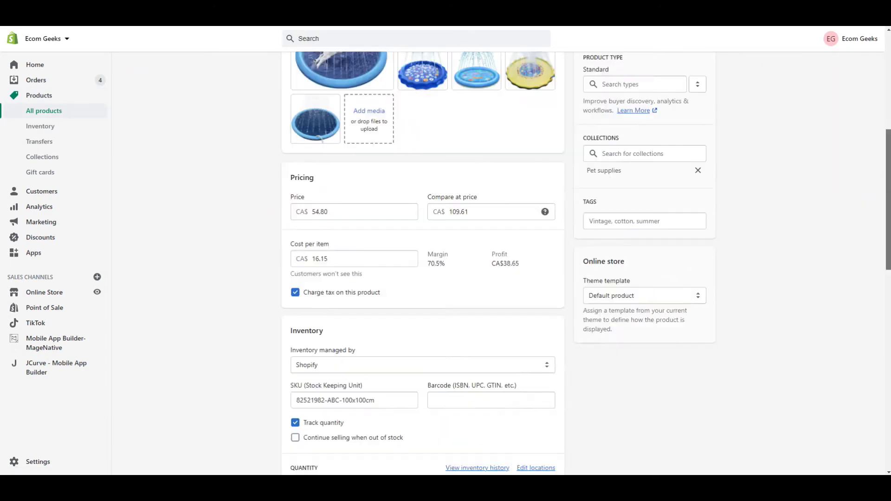
scroll(828, 354, down, 15)
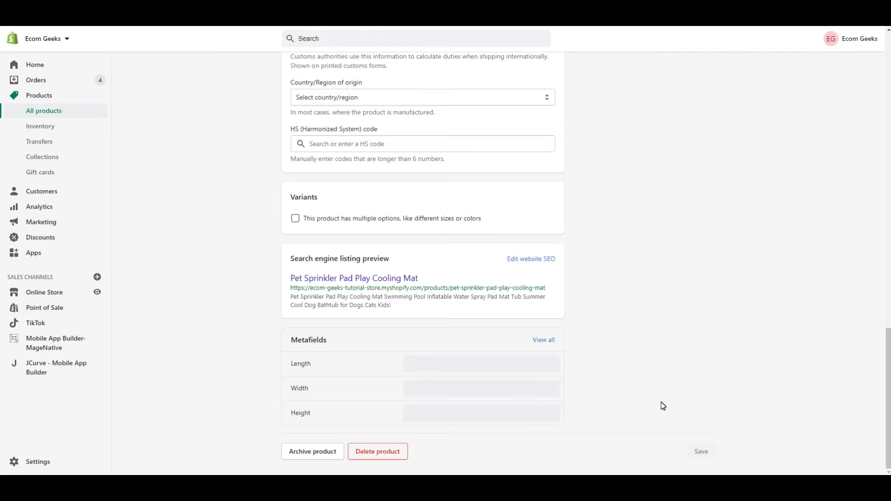
click(481, 364)
text(100)
click(523, 363)
click(520, 408)
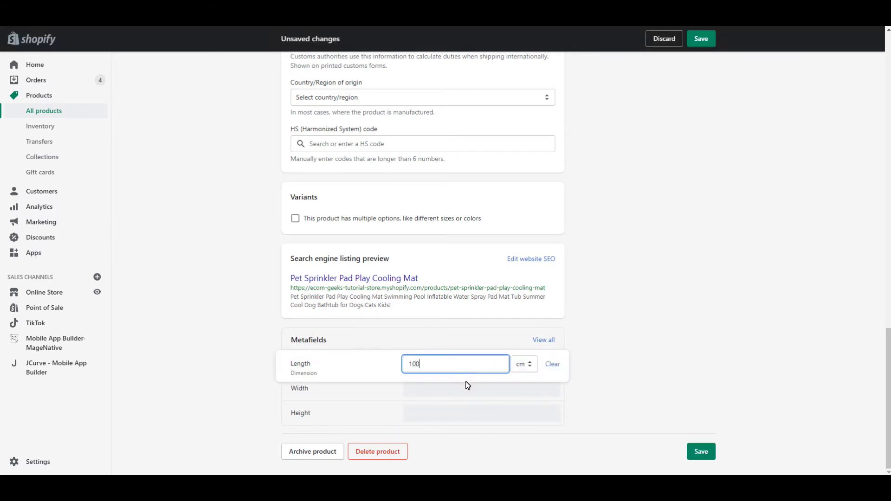
- Set the Width and Height metafields to 100 cm each and save the product
click(464, 389)
text(100)
click(523, 388)
click(521, 313)
click(441, 413)
text(100)
click(522, 412)
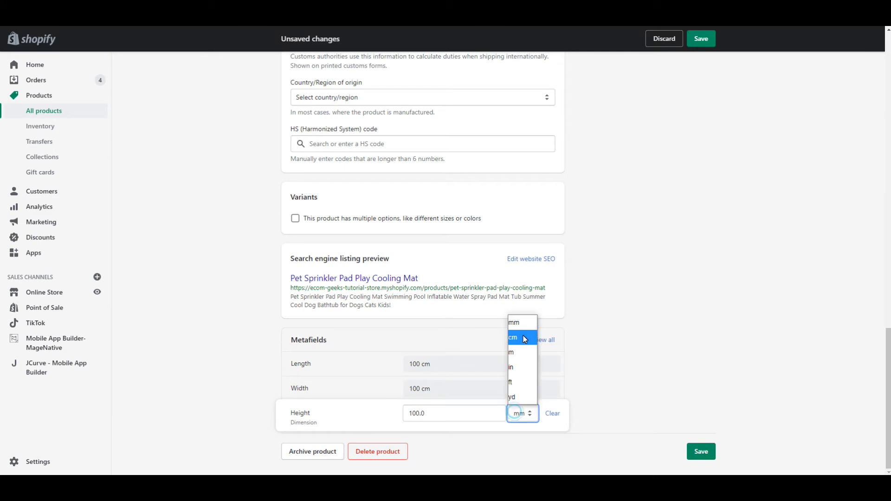
click(524, 339)
click(700, 455)
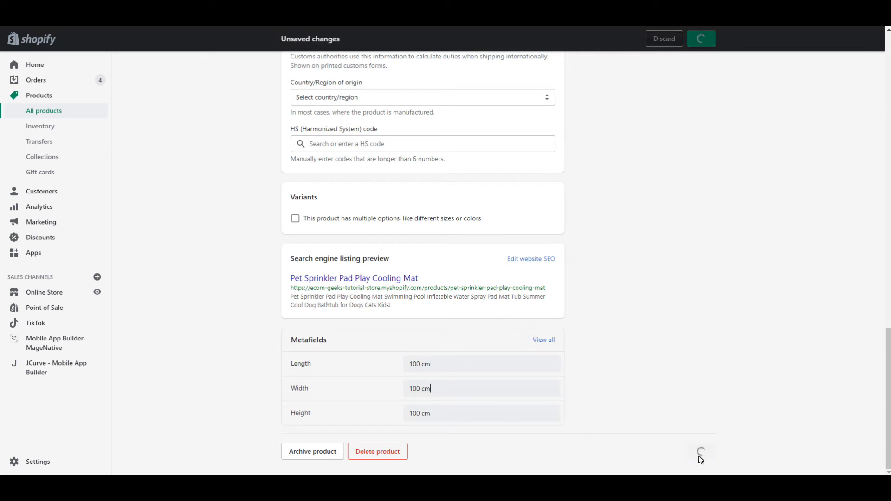
- Preview the cooling mat's storefront page, close it, and go to the admin Settings
click(603, 68)
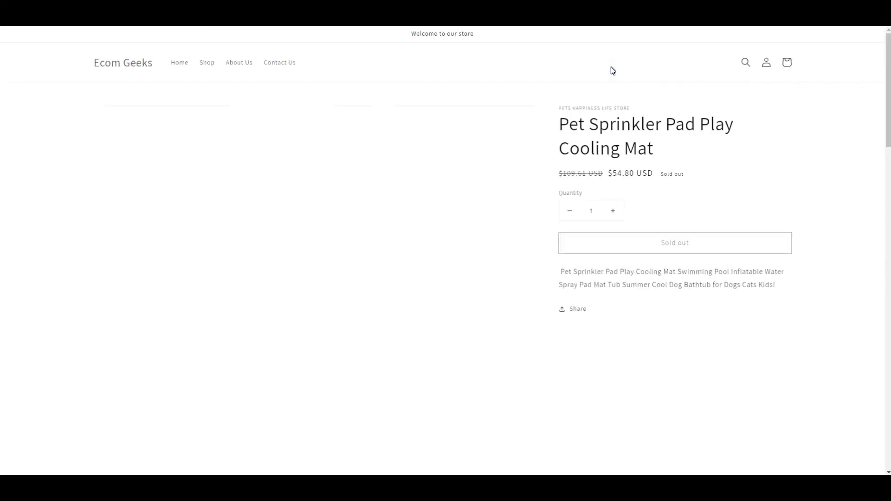
scroll(868, 234, down, 2)
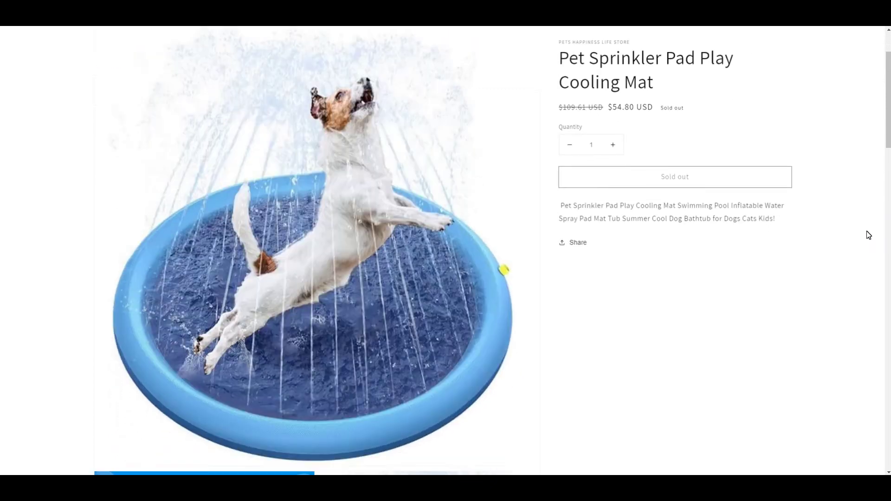
key(ctrl+w)
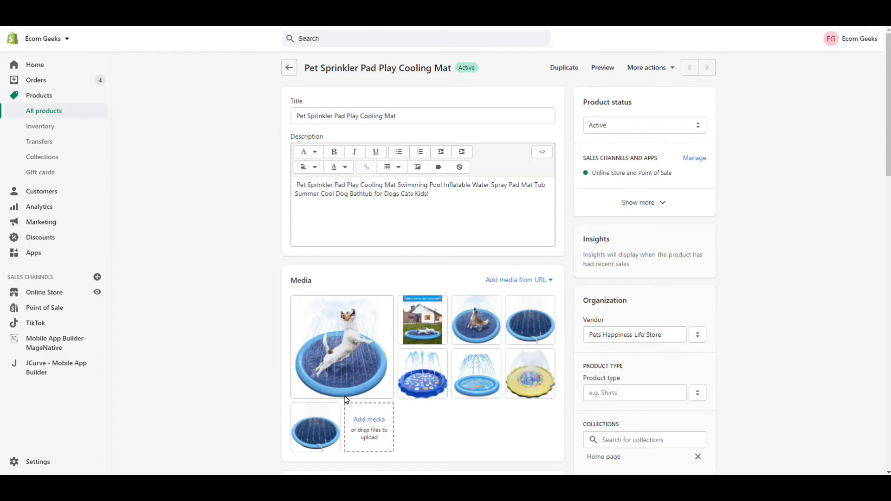
click(29, 462)
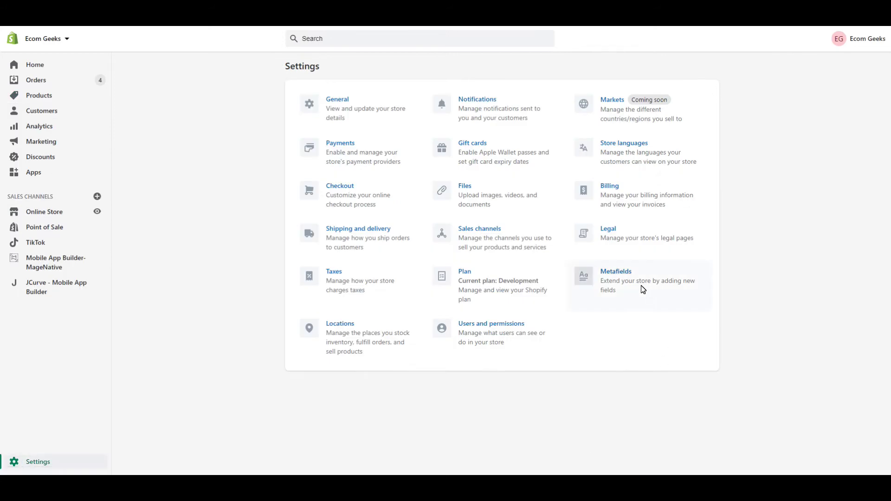
- Create and save a Materials product metafield definition with Multi-line text content type
click(611, 280)
click(477, 106)
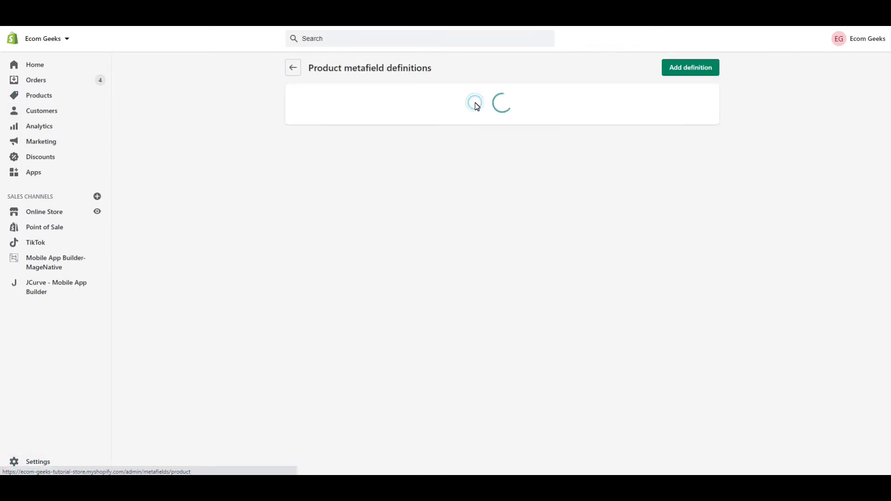
click(680, 70)
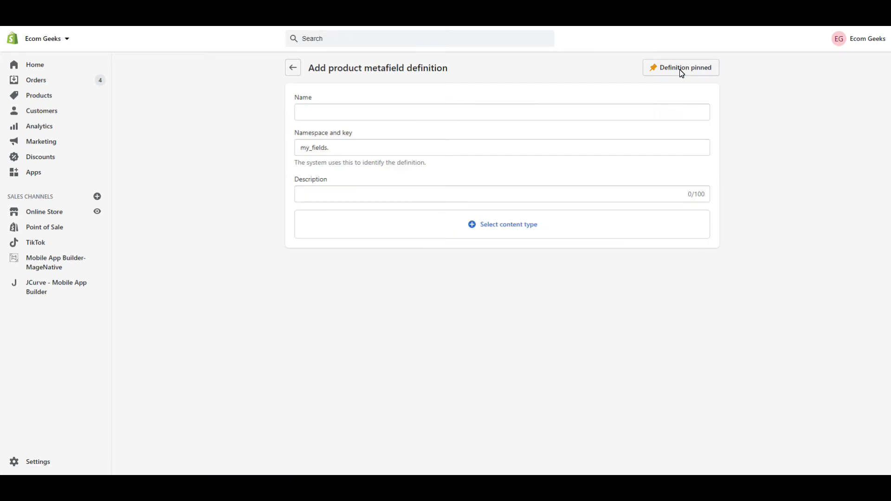
click(482, 229)
scroll(348, 330, down, 2)
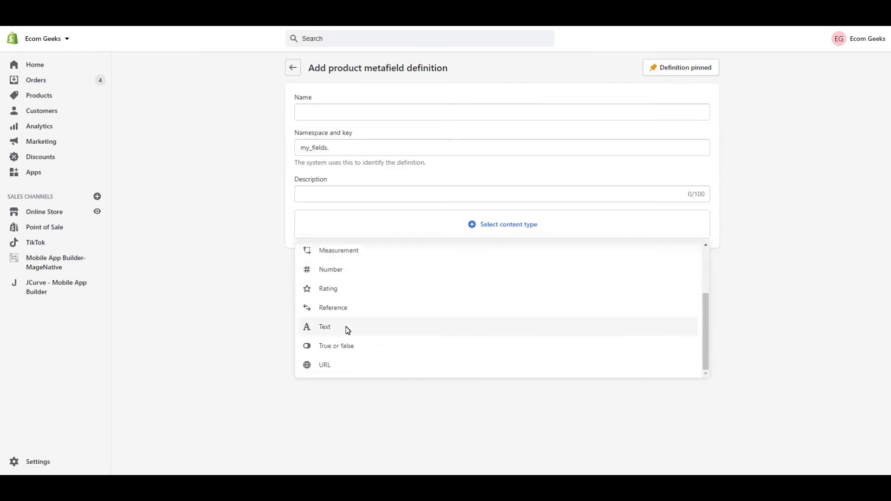
click(347, 330)
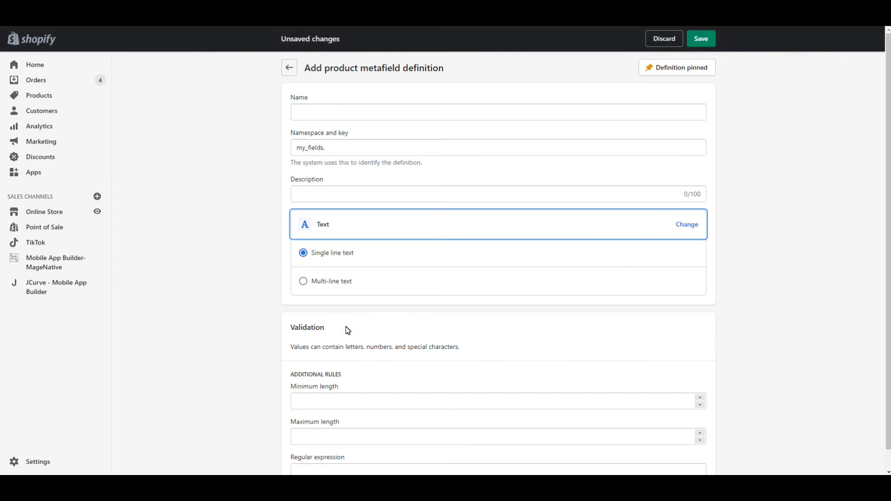
click(320, 286)
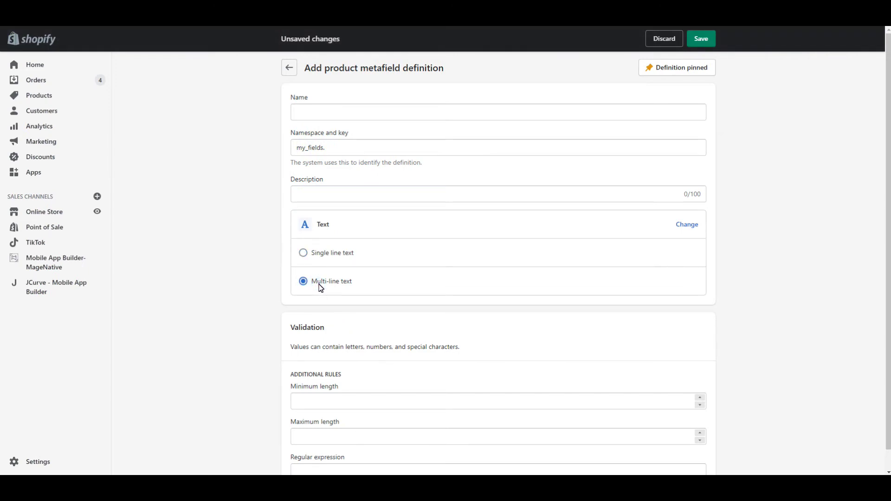
click(365, 113)
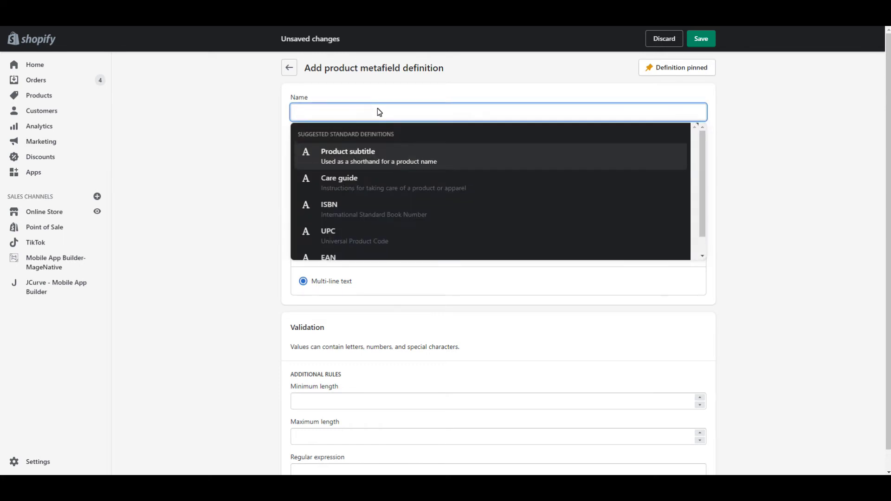
text(Materials)
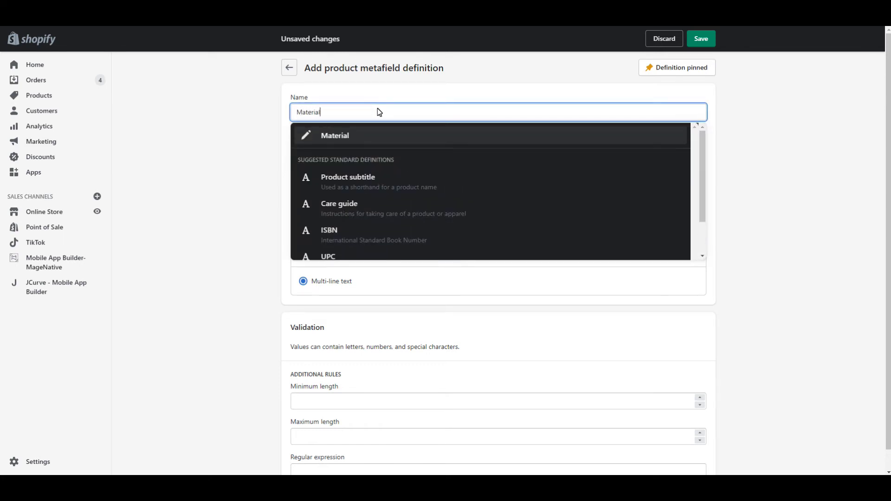
click(830, 186)
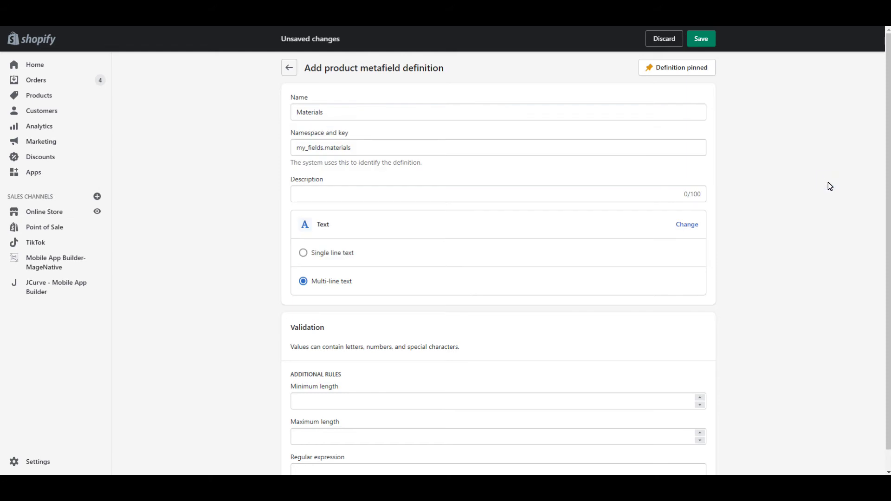
click(699, 41)
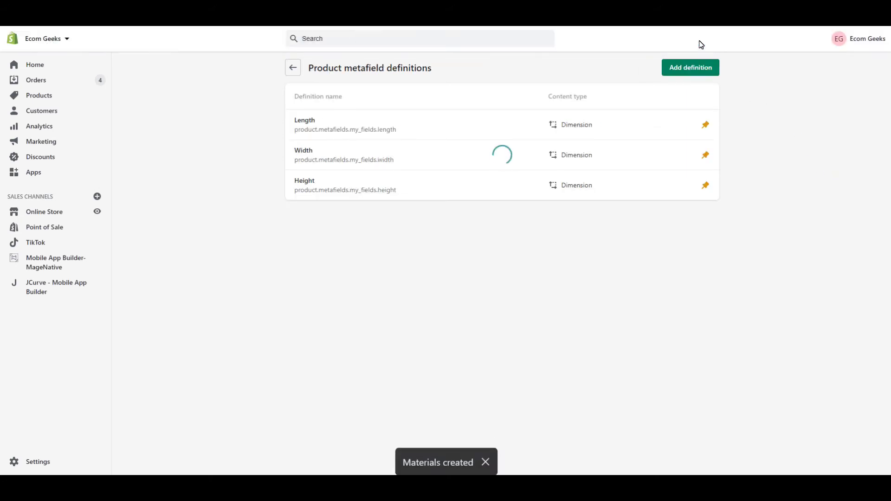
click(47, 96)
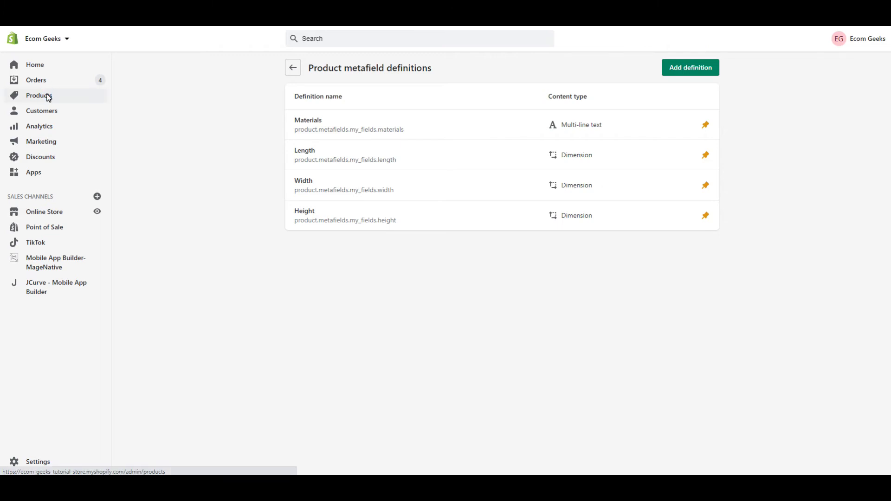
- Paste 'PVC material, free of BPA and phthalates' into the cooling mat's Materials metafield and save
click(236, 187)
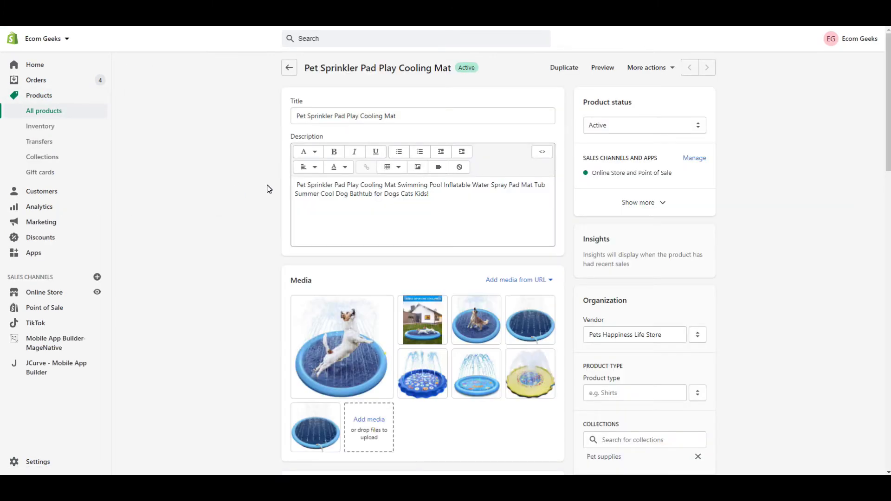
scroll(586, 254, down, 20)
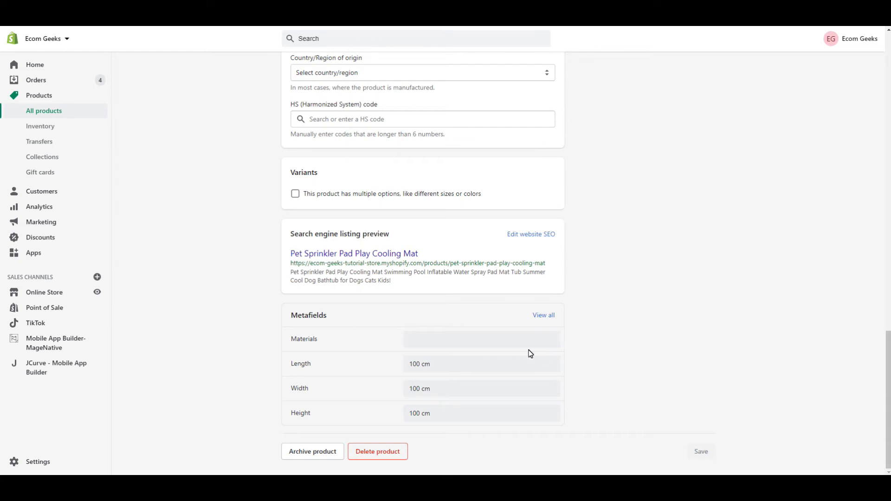
click(484, 342)
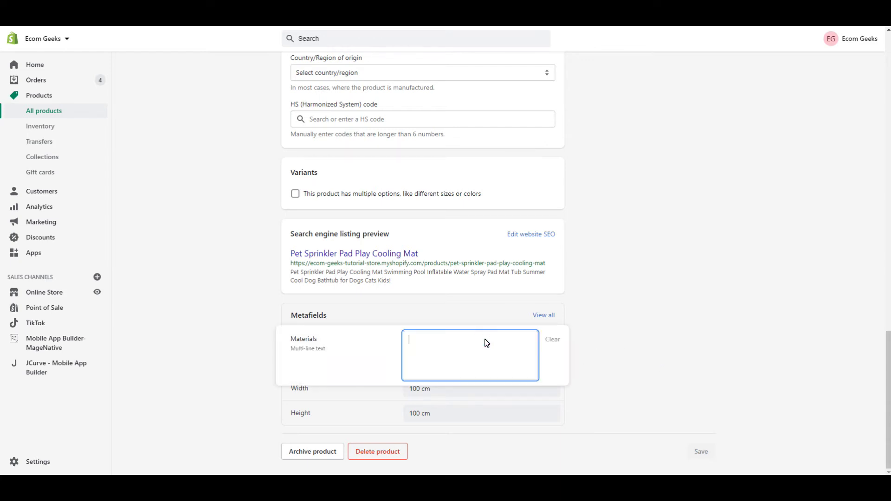
text(PVC material, free of BPA and phthalates)
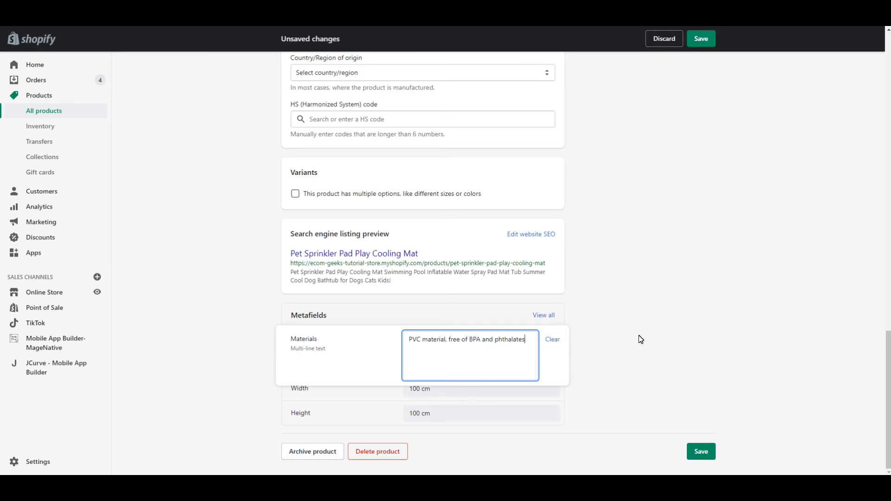
click(640, 339)
click(701, 452)
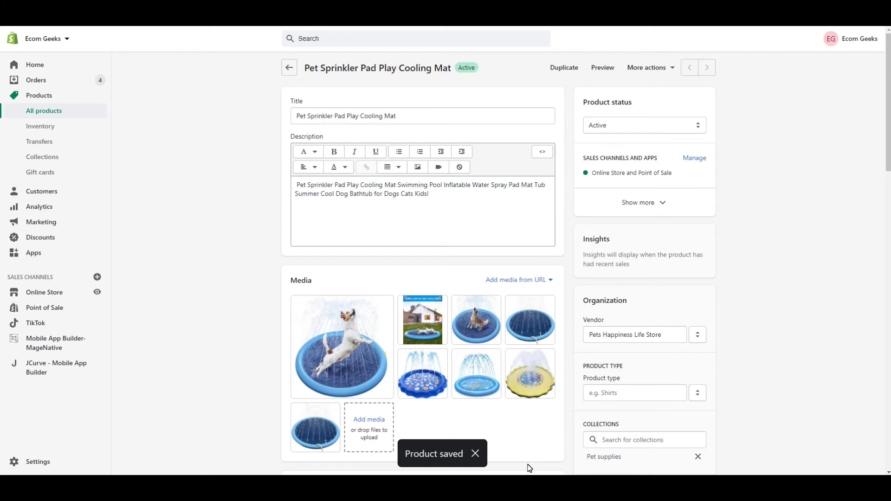
- Customize the Dawn theme and switch the editor to the Default product template
click(42, 293)
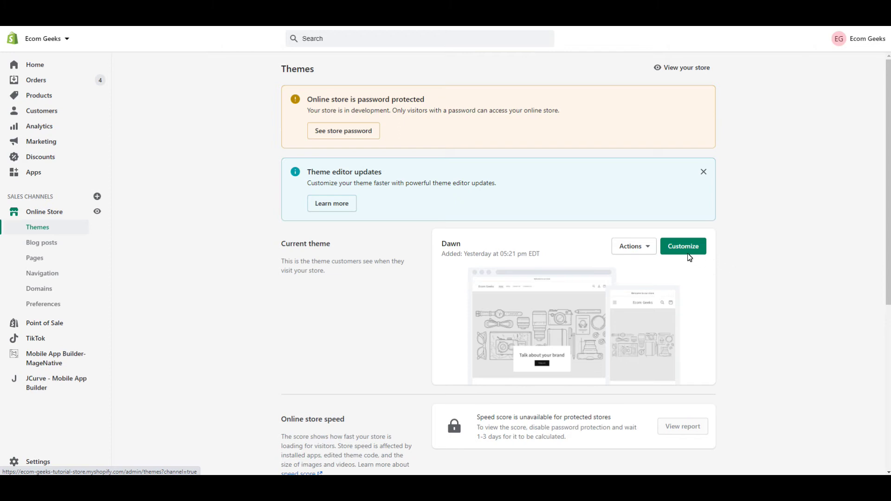
click(683, 248)
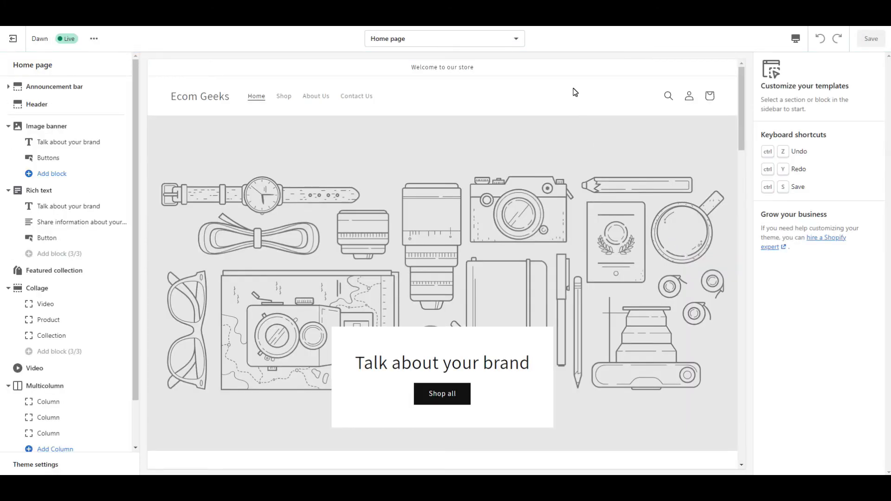
click(518, 41)
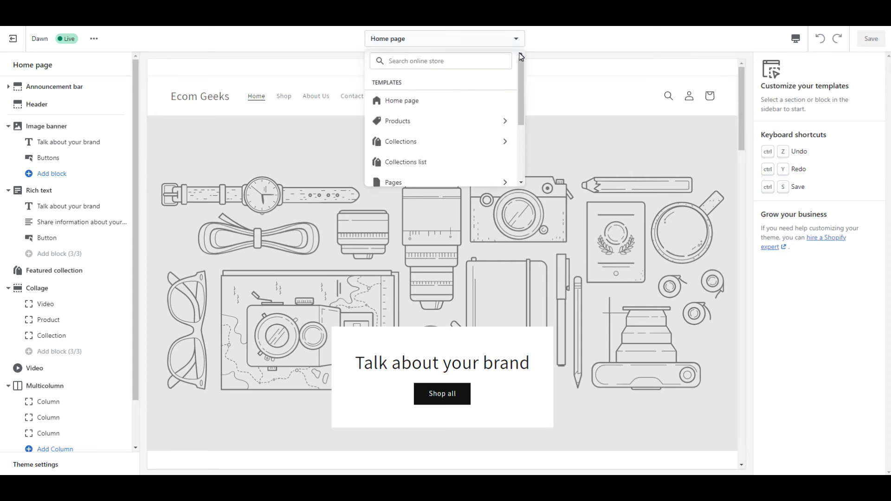
click(505, 127)
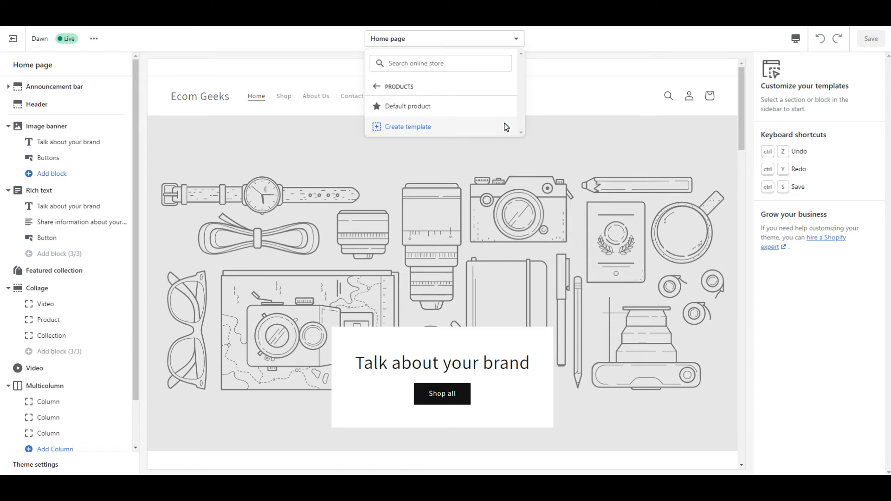
click(428, 107)
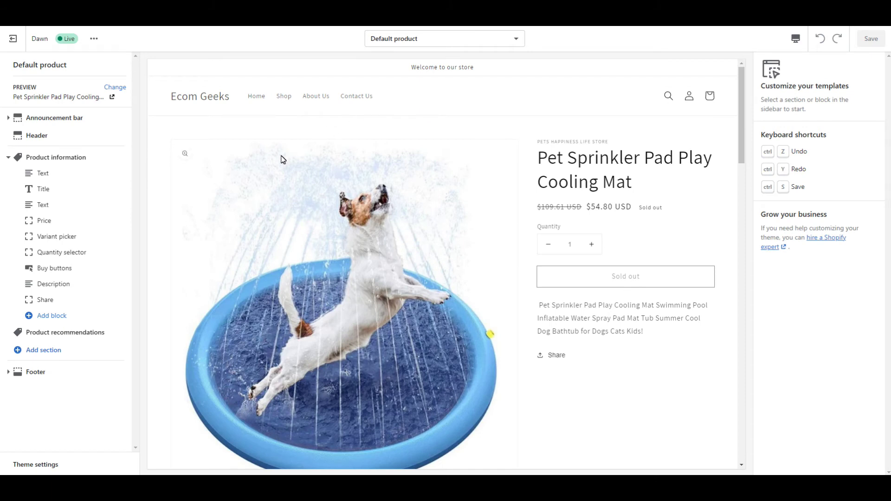
- Add a text block to product information and insert the product's Length metafield into it
click(49, 316)
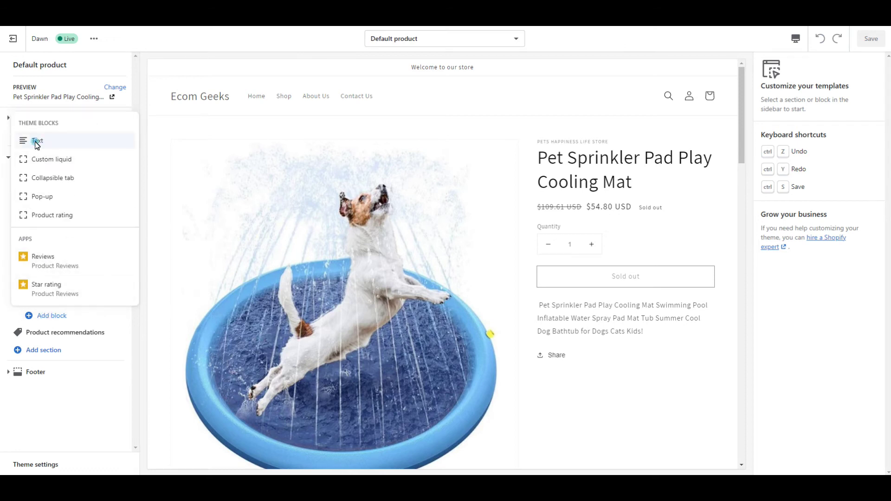
click(37, 141)
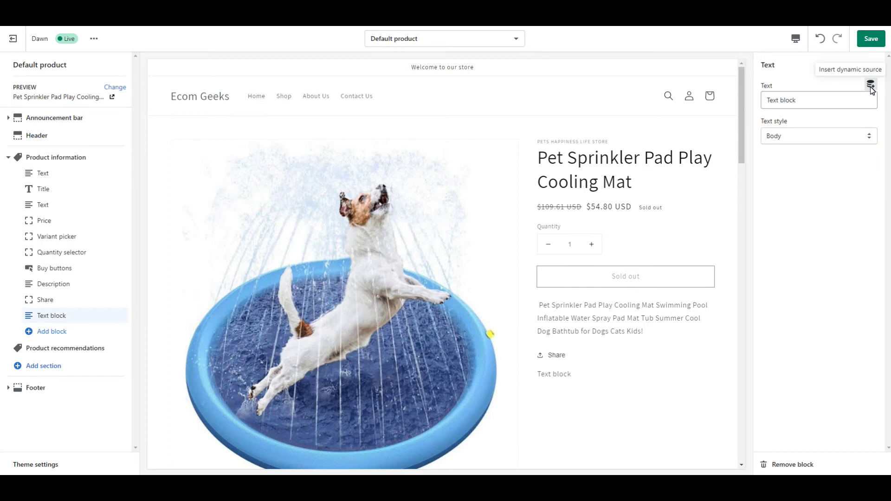
click(870, 86)
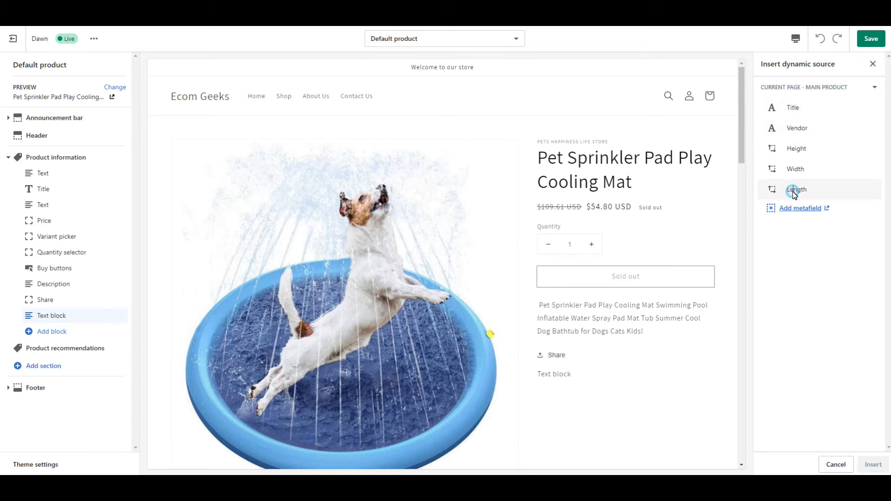
click(795, 191)
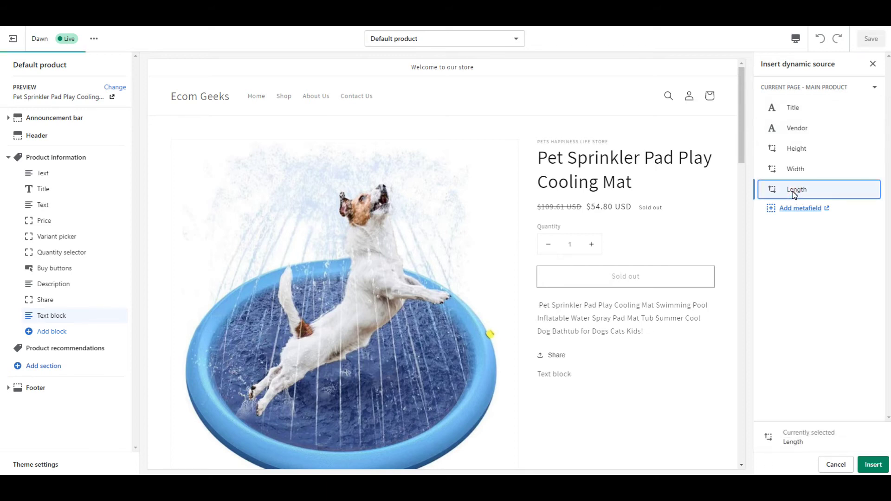
click(873, 464)
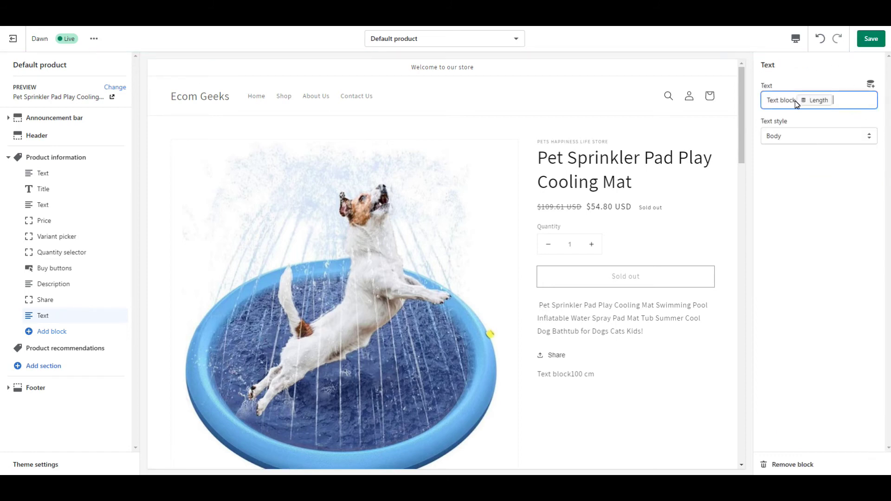
- Replace the 'Text block' placeholder with 'Size:' ahead of the Length value
drag(795, 100, 765, 100)
key(BackSpace)
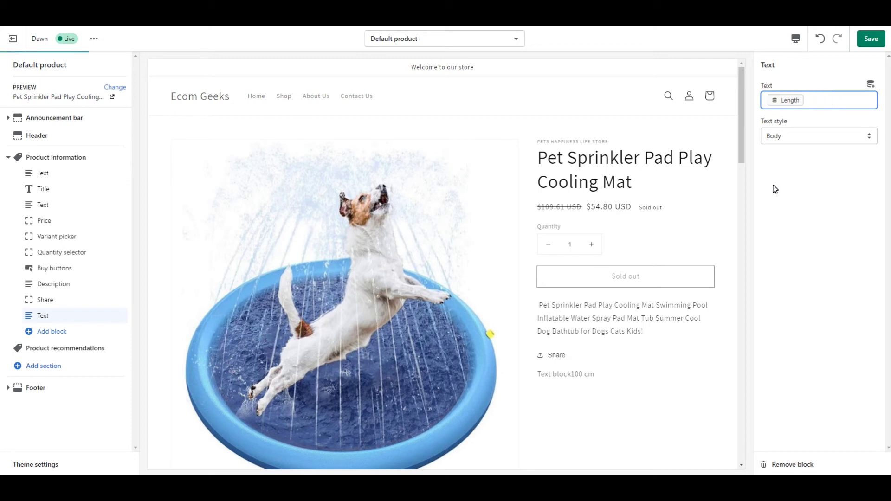
text(Size )
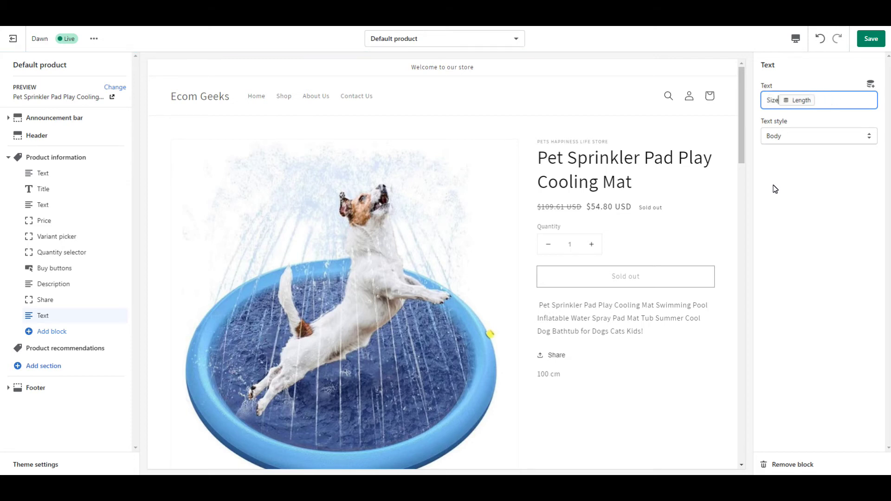
text(:)
- Insert the product's Width and Height metafields after Length in the size text
click(869, 86)
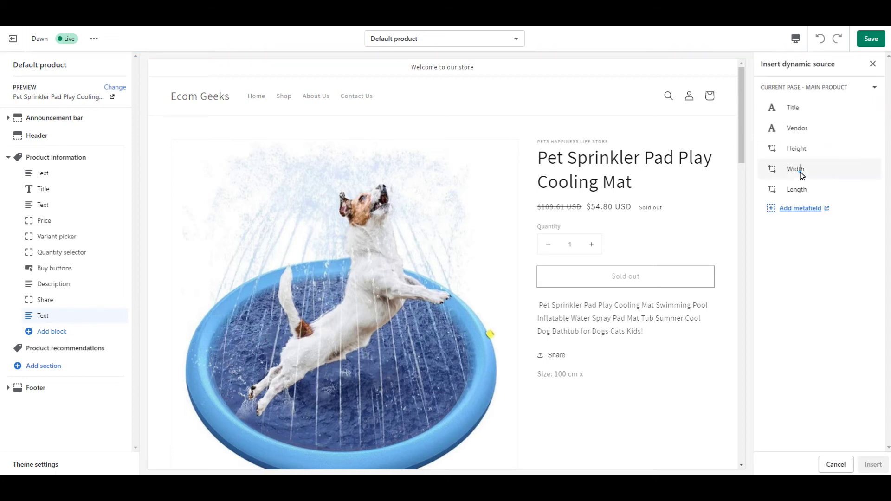
click(800, 173)
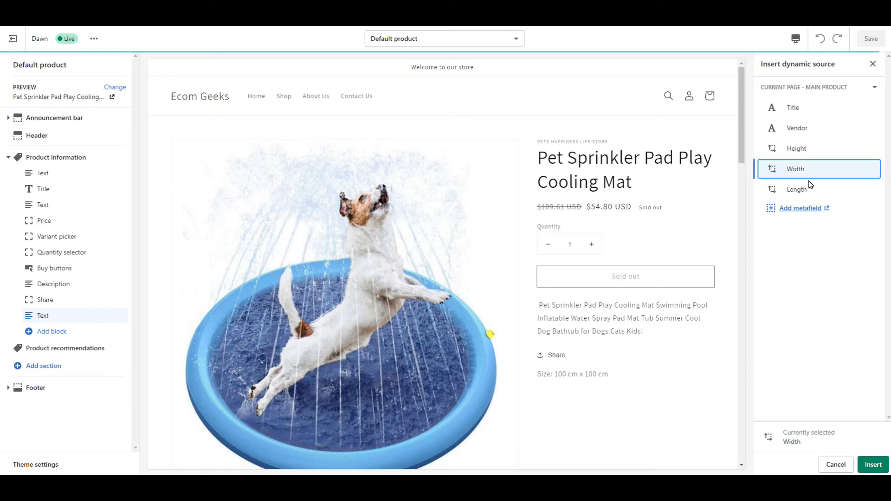
click(883, 470)
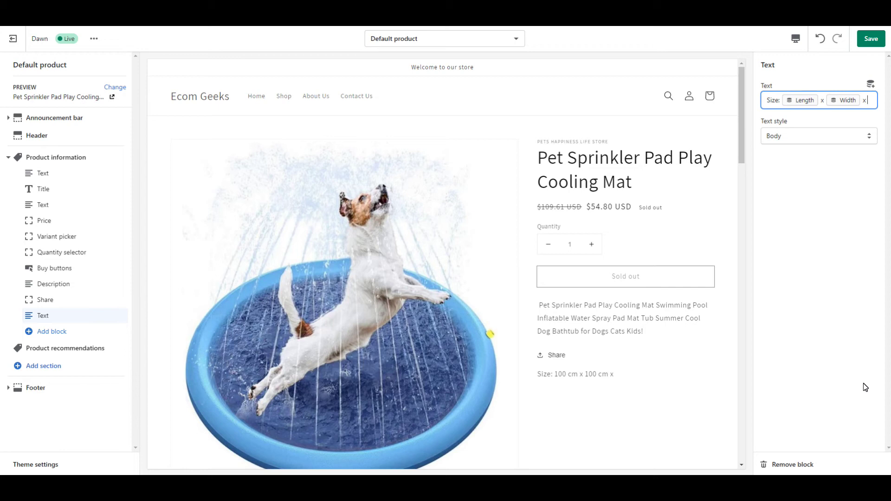
click(870, 84)
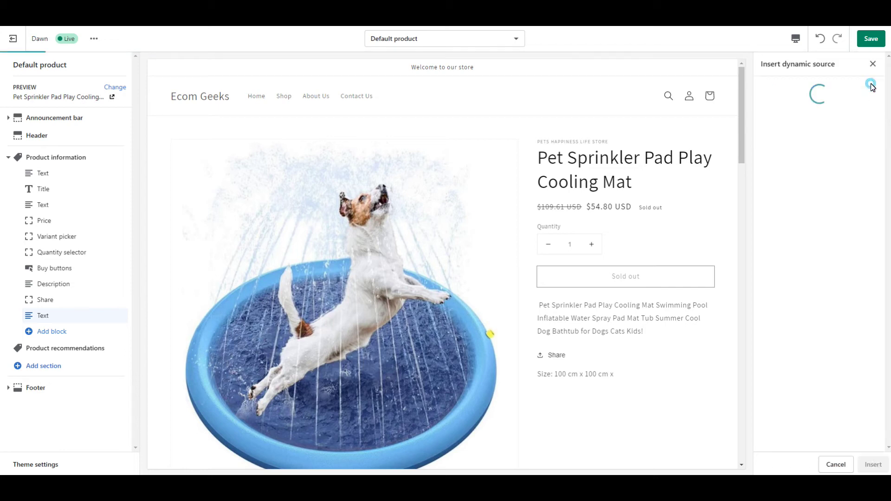
click(800, 149)
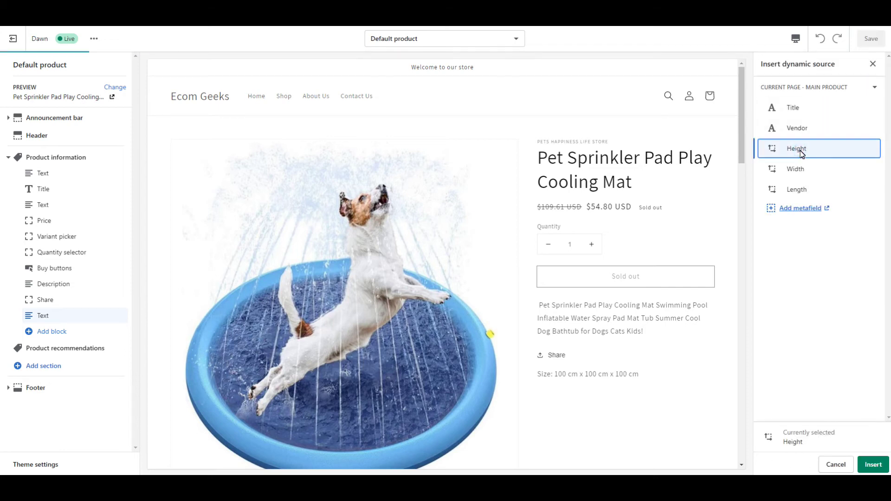
click(876, 464)
click(870, 149)
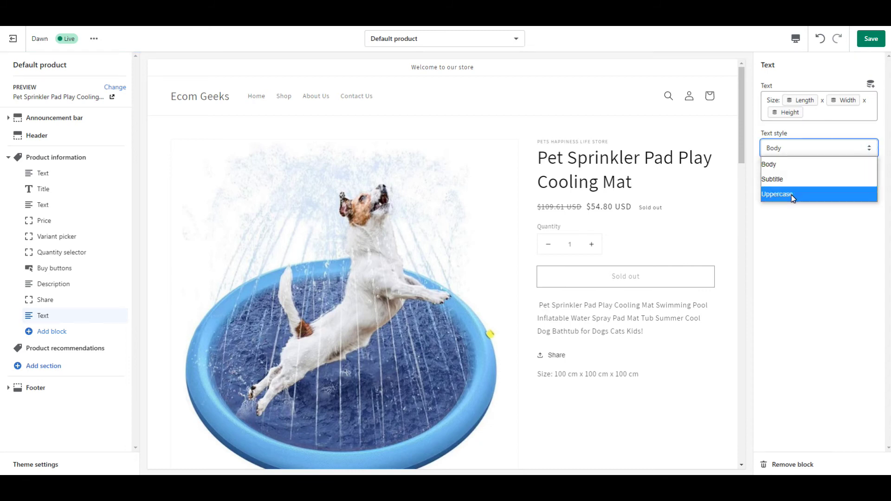
click(792, 194)
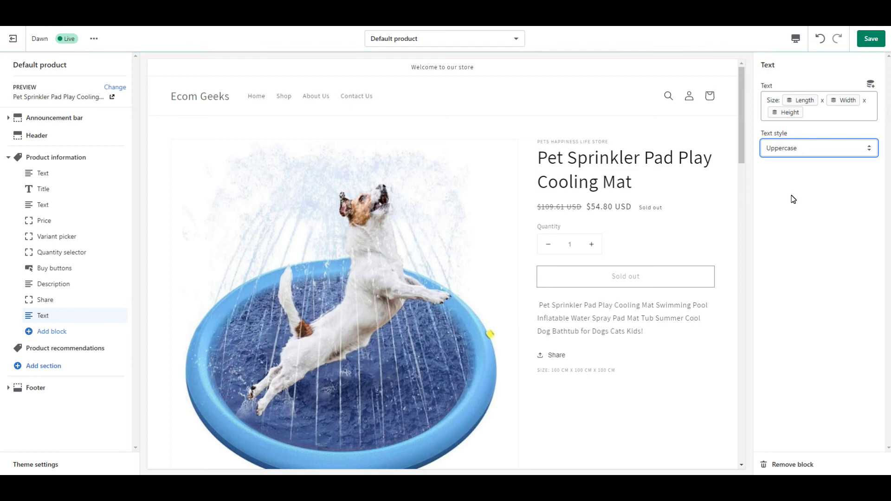
click(798, 150)
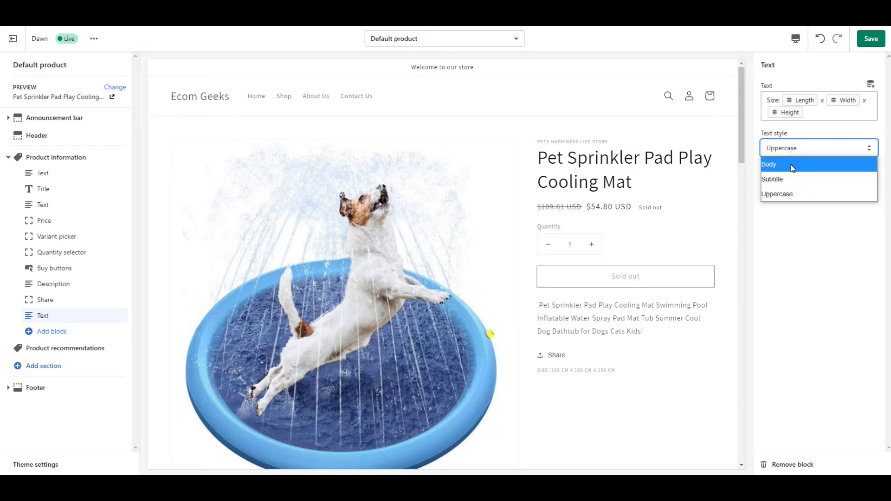
click(793, 165)
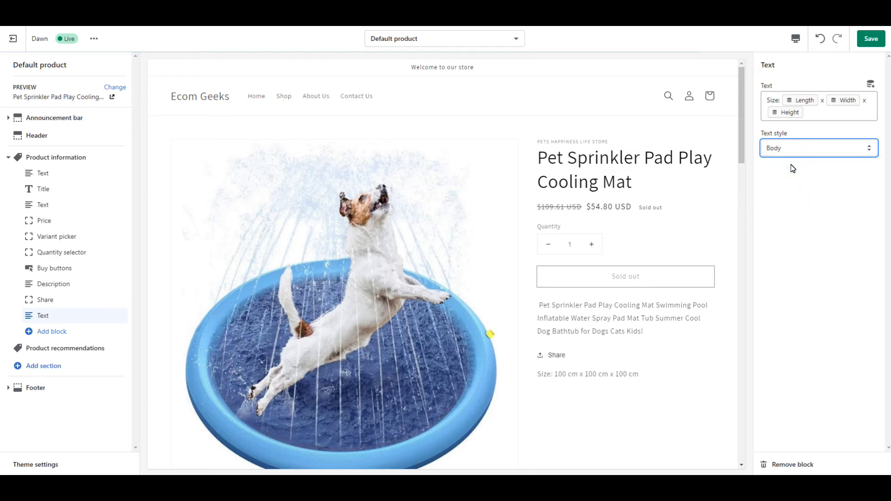
click(50, 332)
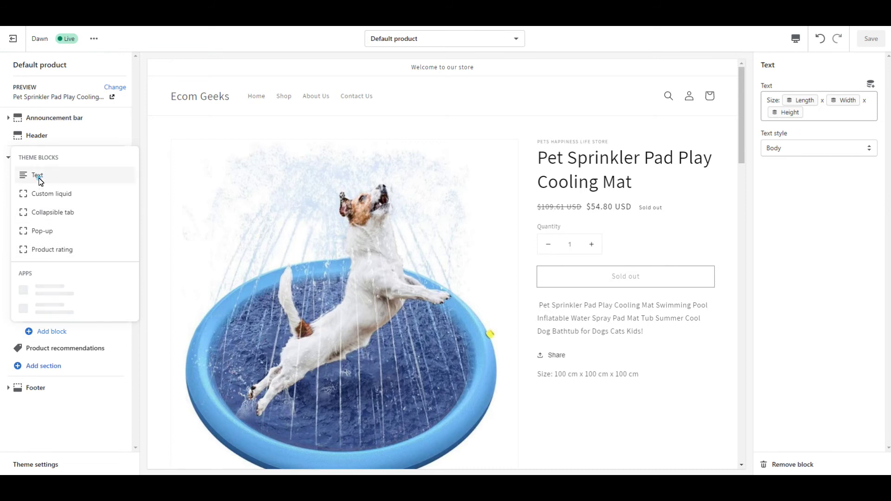
click(40, 178)
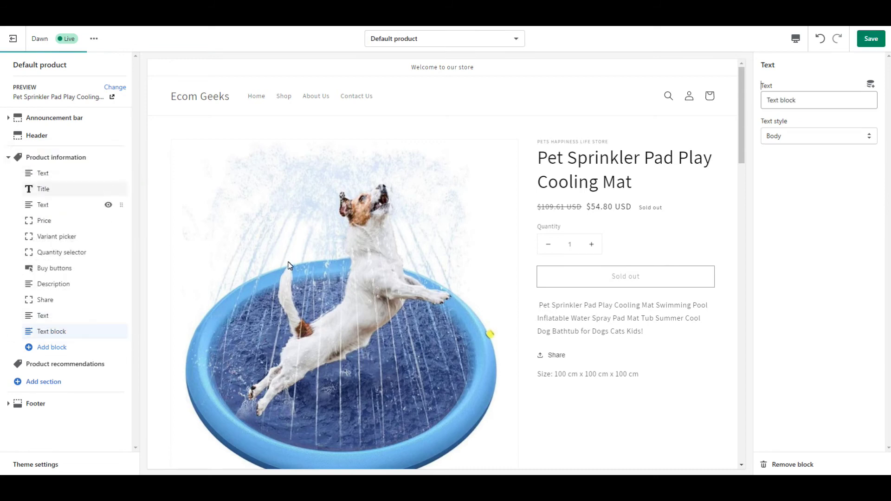
click(875, 86)
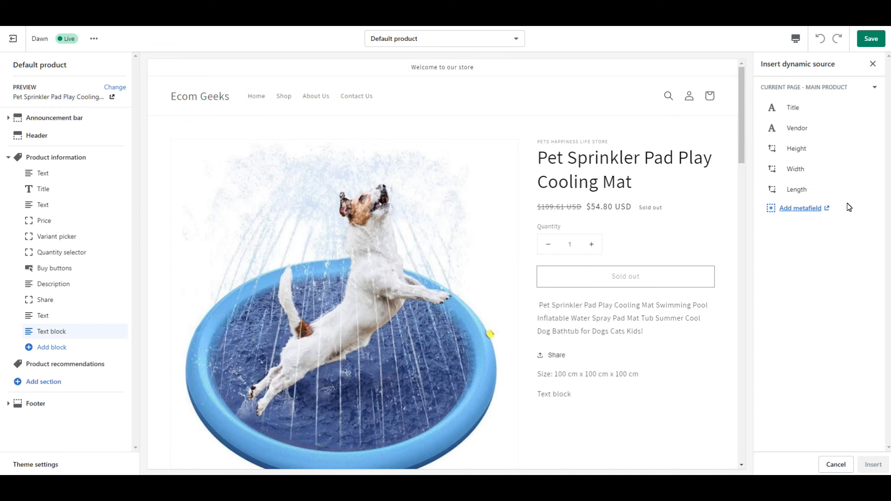
click(872, 64)
- Remove the extra empty text block and add a collapsible tab headed 'Materials'
click(794, 464)
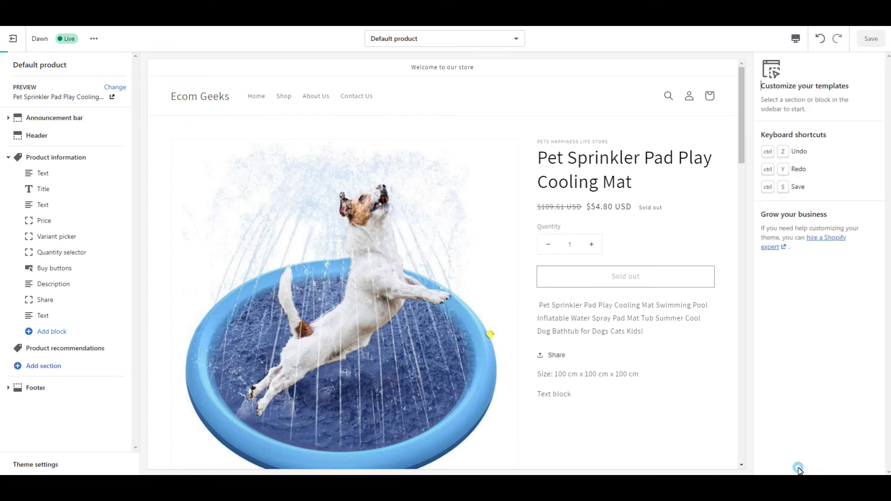
click(49, 332)
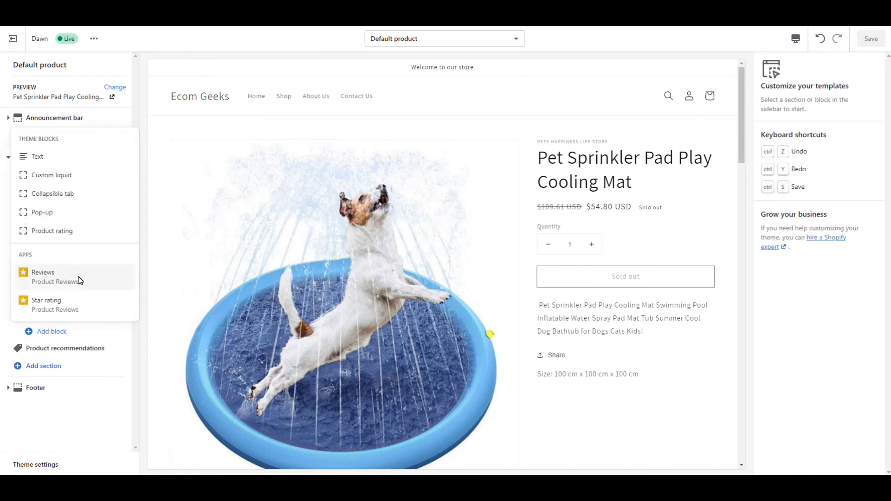
click(47, 194)
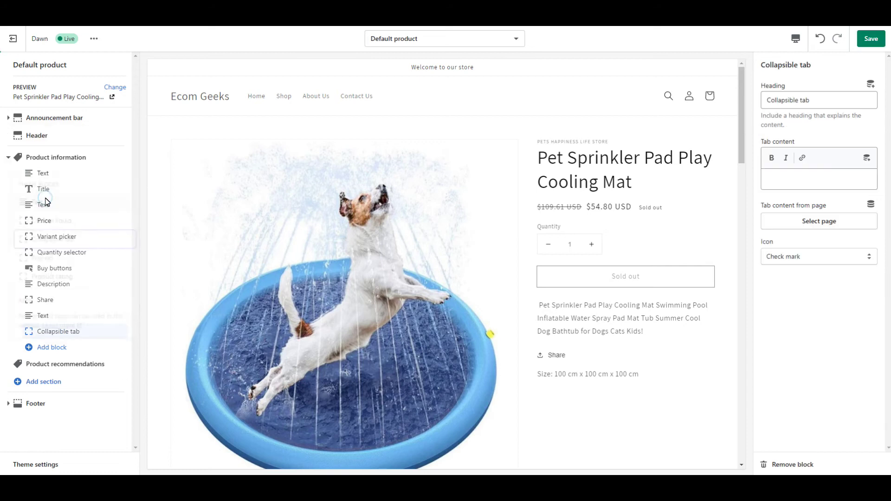
triple_click(825, 102)
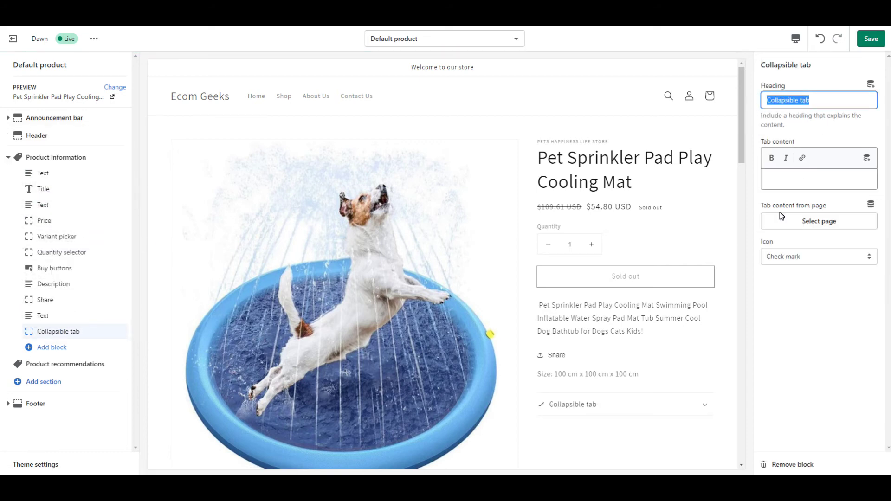
text(Materials)
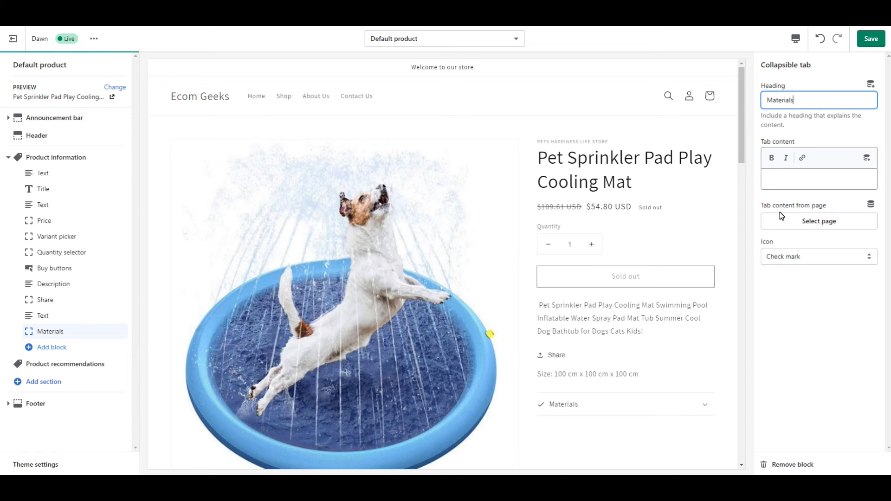
- Fill the tab content from the Materials metafield and set its icon to Star
click(866, 159)
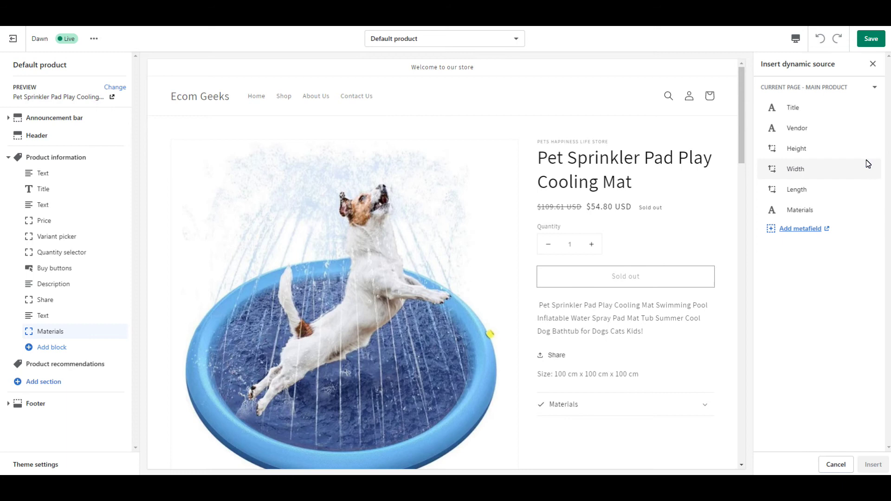
click(800, 211)
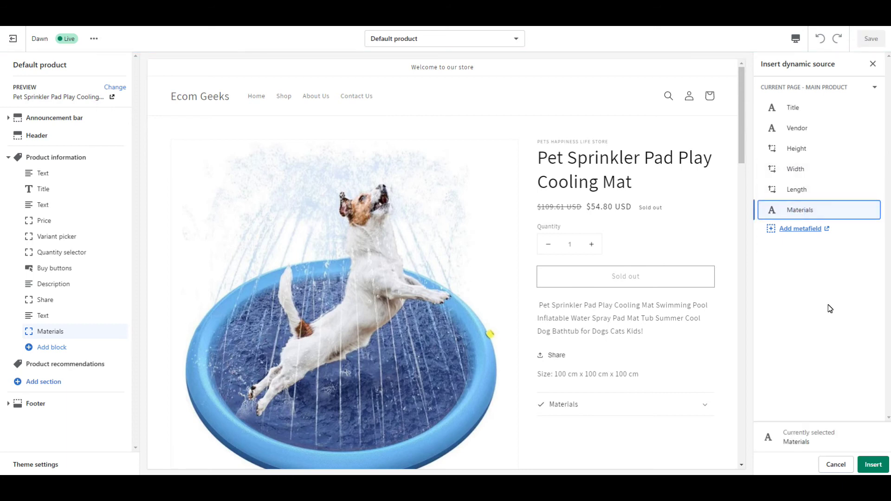
click(873, 466)
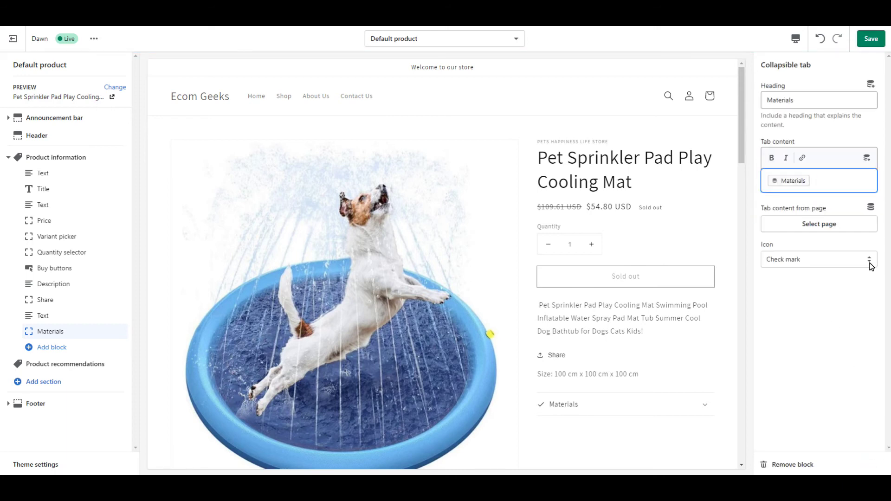
click(869, 261)
drag(873, 146, 871, 202)
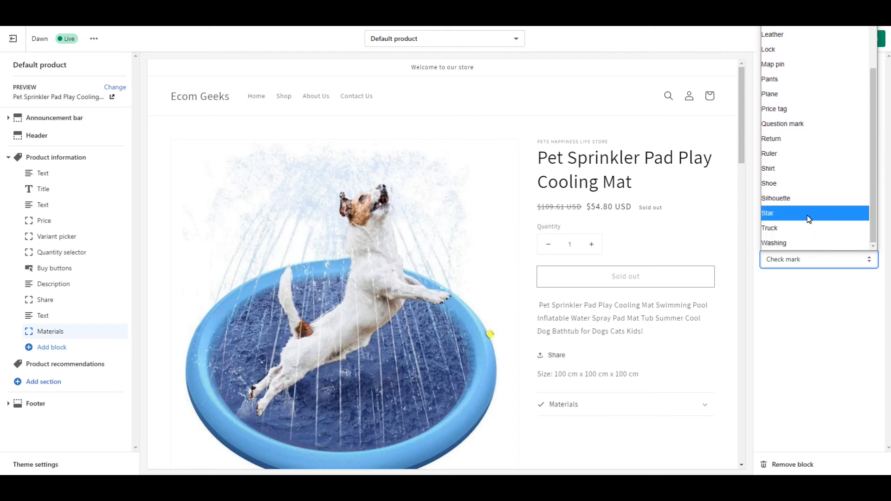
click(809, 213)
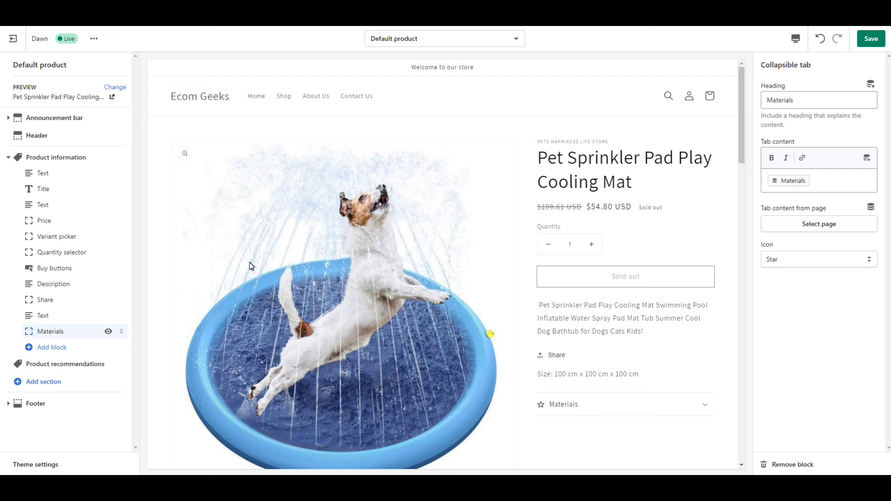
- Add an empty Custom liquid block to product information, then go to store settings
click(28, 351)
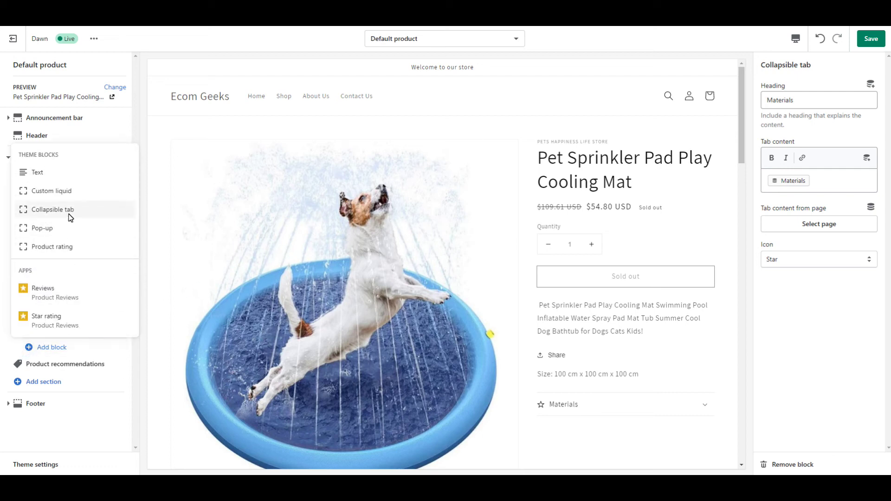
click(61, 192)
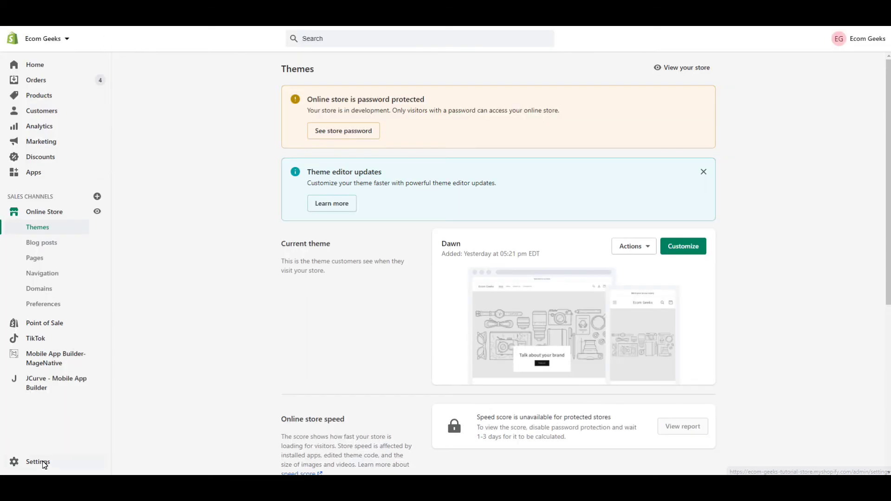
click(38, 462)
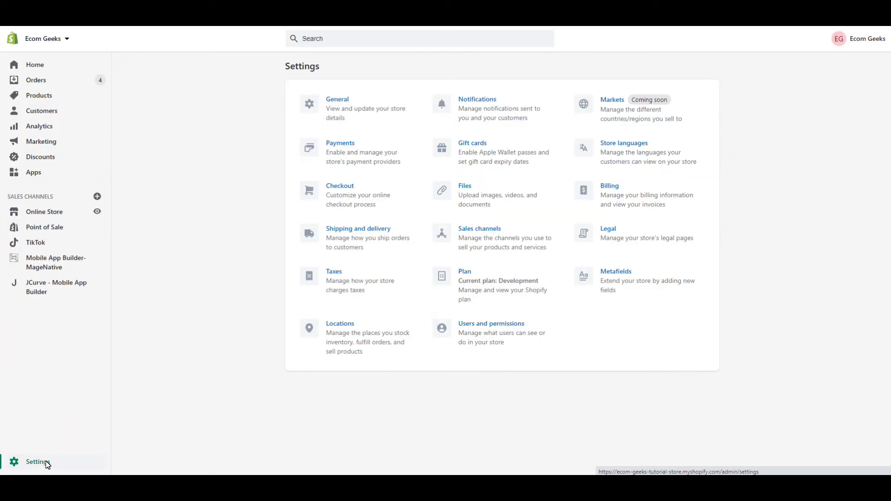
- Open the product metafield definitions under Settings > Metafields, with Notepad moved over the page
click(612, 297)
click(484, 100)
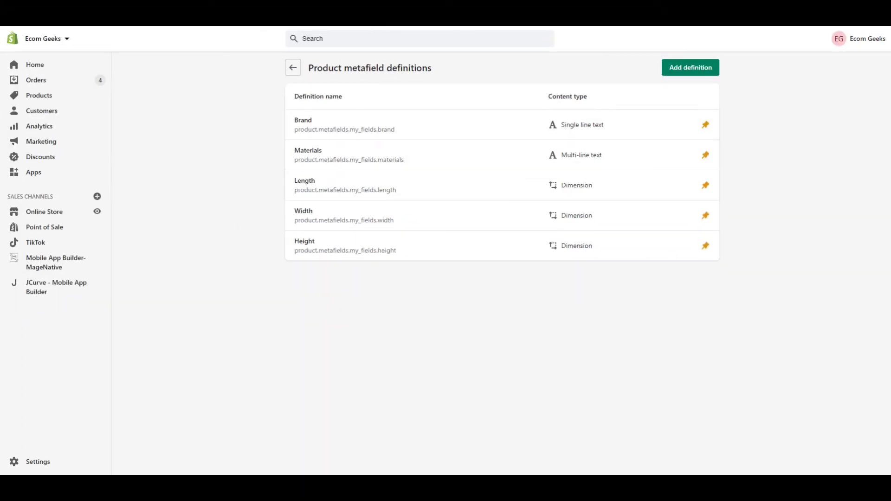
drag(456, 147, 473, 193)
- Write product.metafields.my_fields.brand in Notepad and copy it to the clipboard
text(product.)
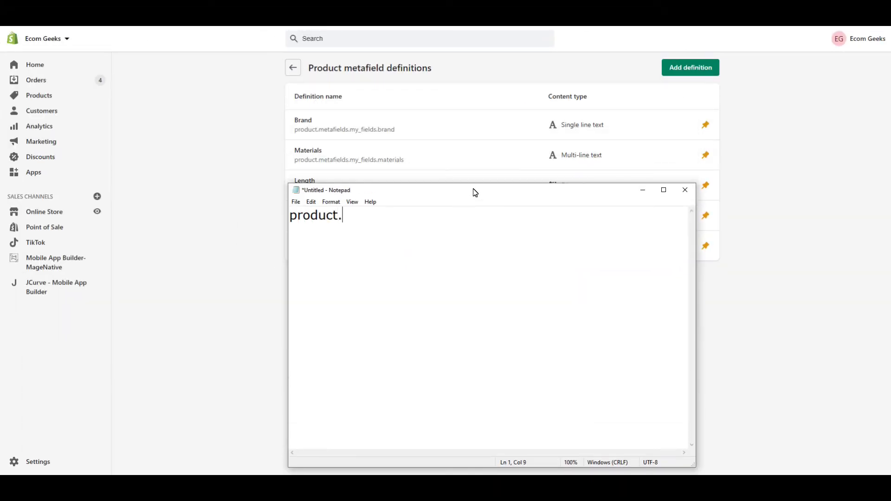
text(metafields.my_fields.brand)
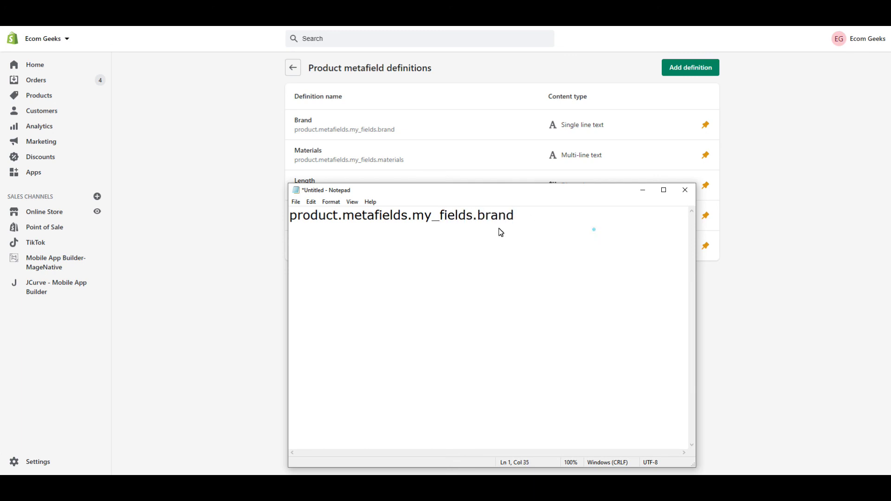
drag(513, 227, 278, 215)
right_click(330, 216)
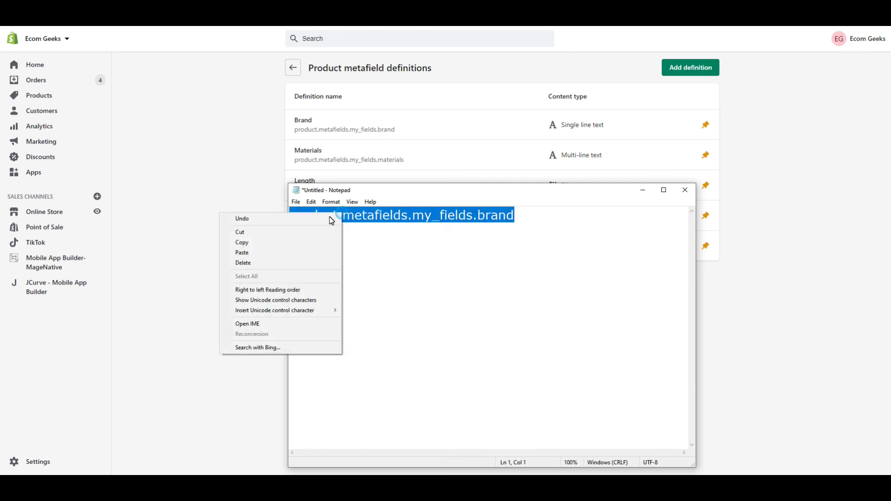
click(284, 244)
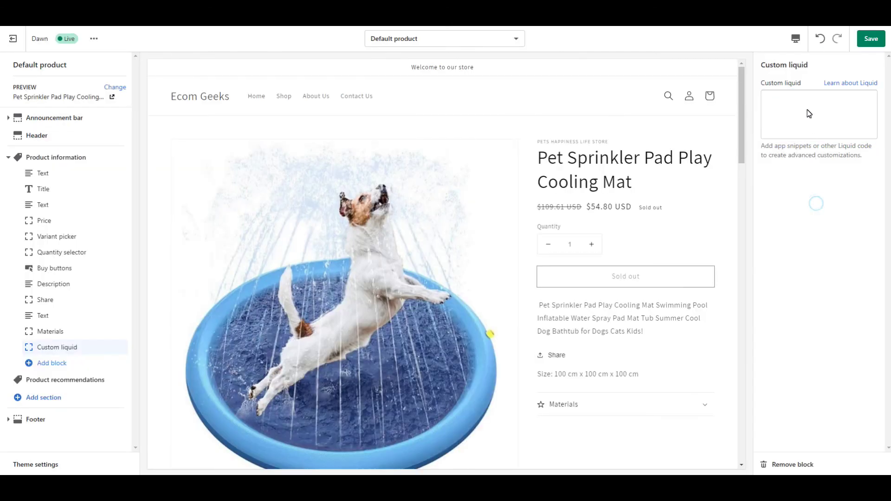
click(806, 106)
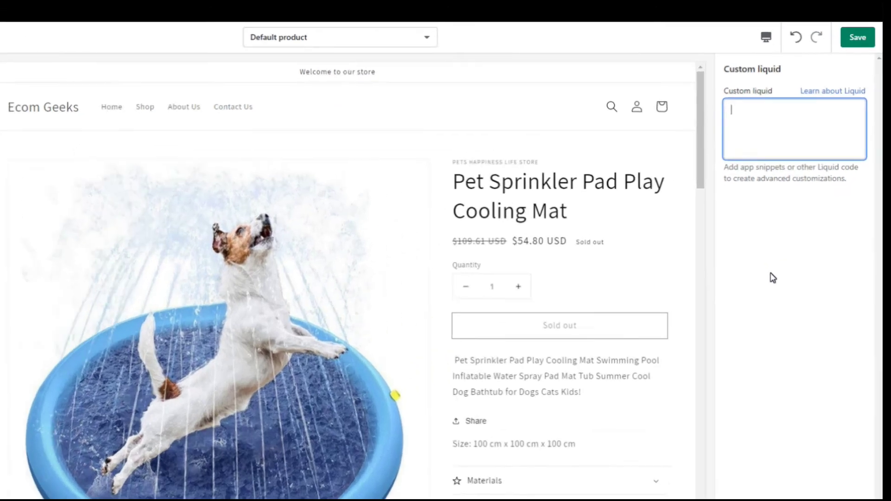
- Make the Custom liquid block output 'Brand:' plus the brand metafield in braces, then remove it
text({{)
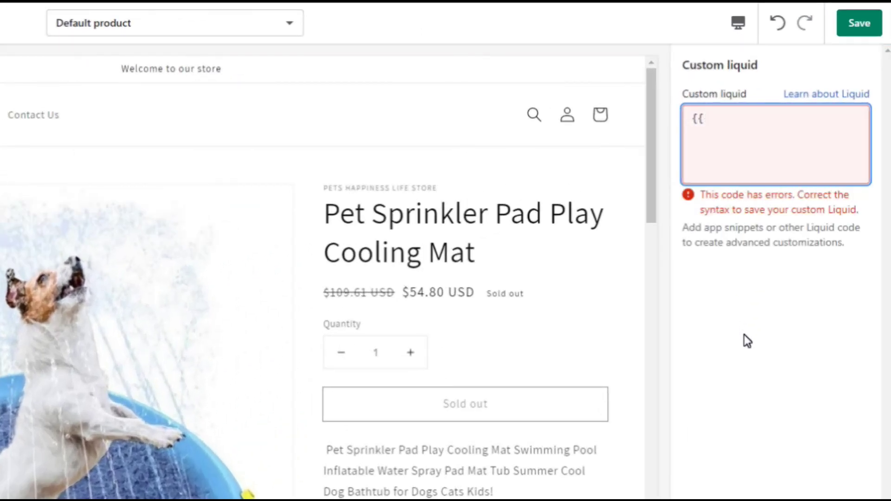
text(}})
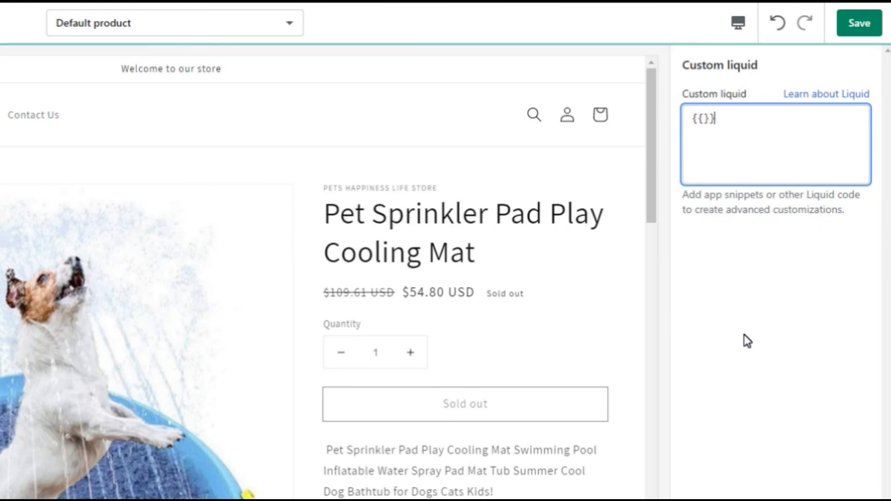
key(Left)
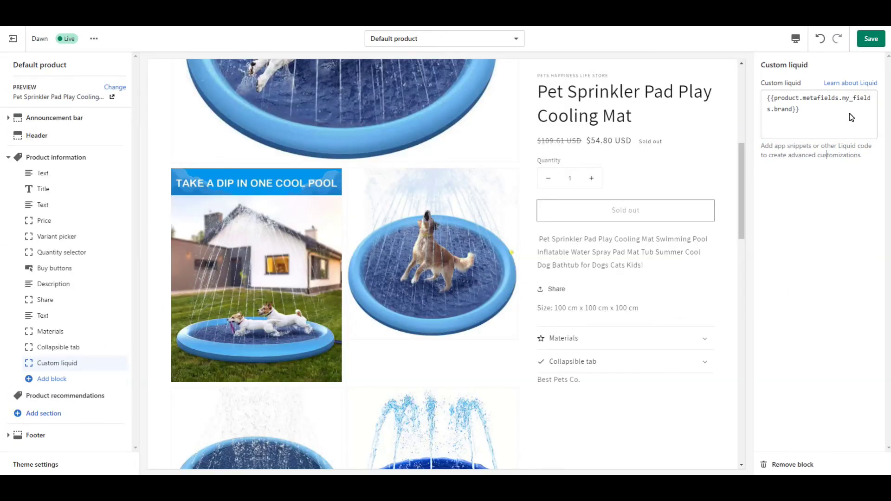
click(766, 100)
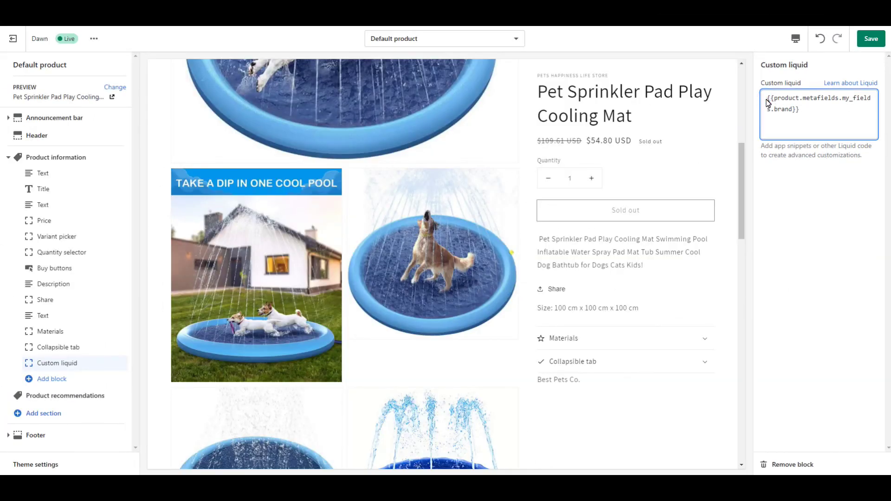
text(Brand:)
key(Return)
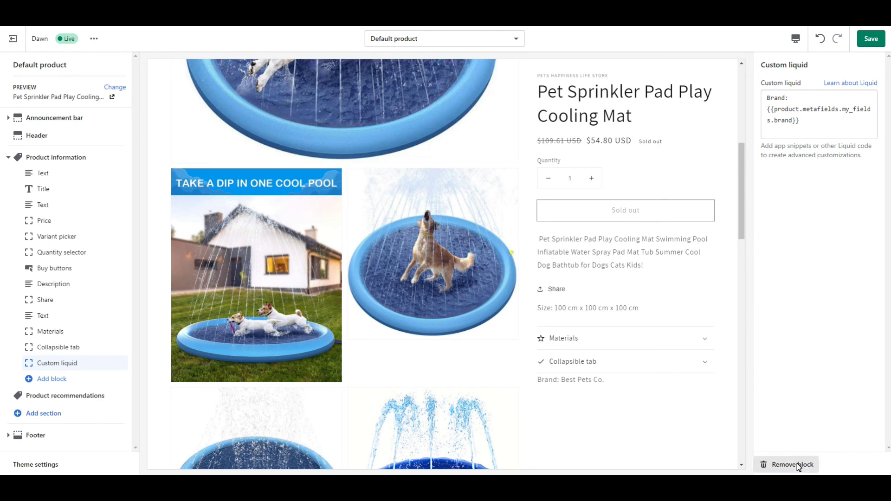
click(792, 464)
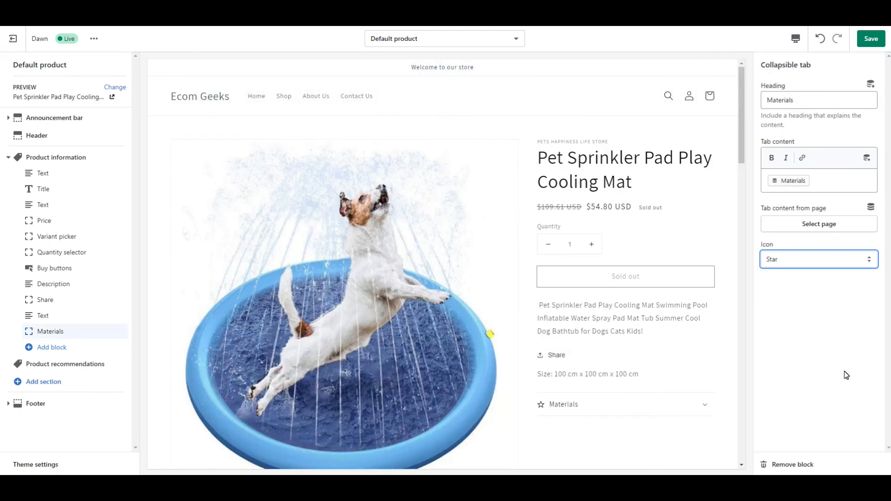
- Move the Materials tab up below the description and save the product template
drag(121, 331, 122, 300)
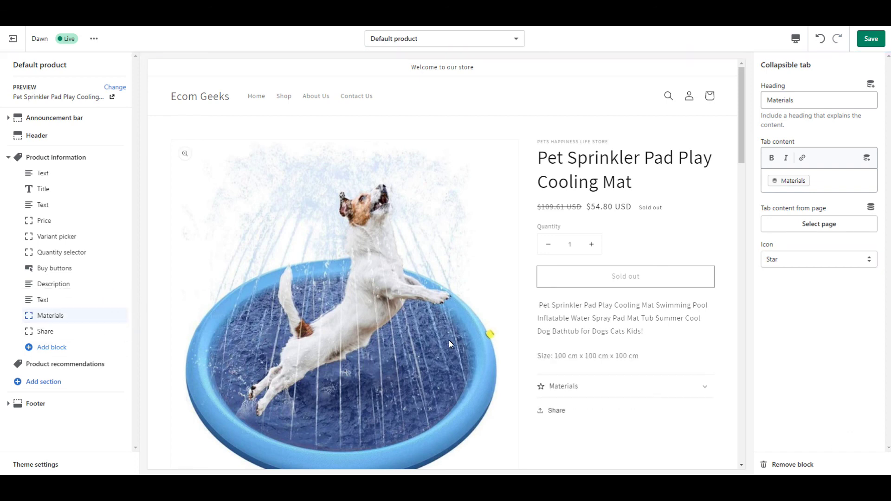
click(871, 39)
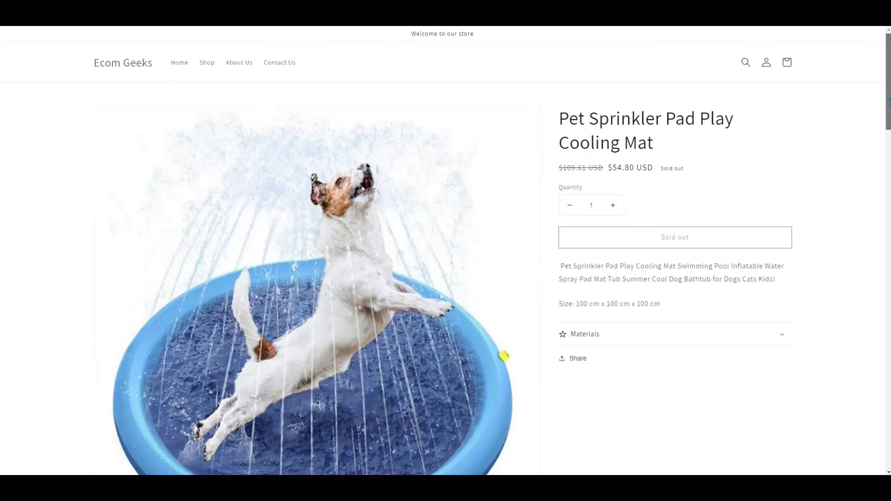
- Scroll the live product page down to the size text and the star-marked Materials tab
scroll(888, 115, down, 2)
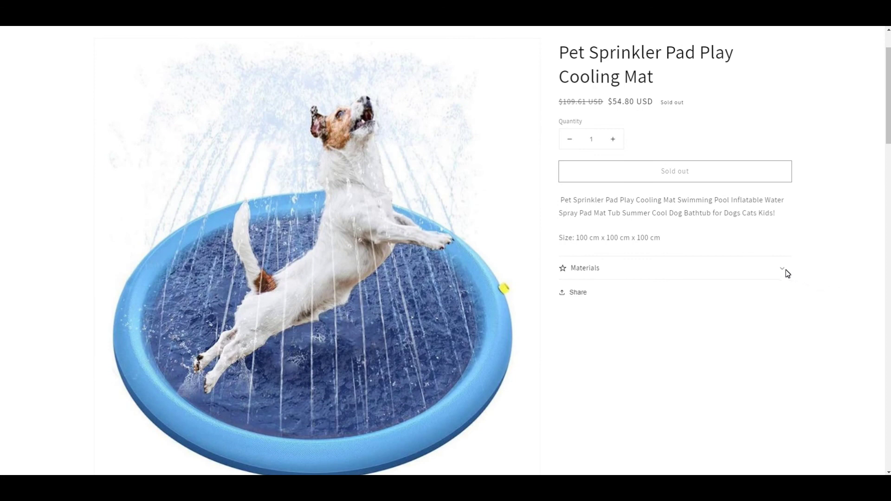